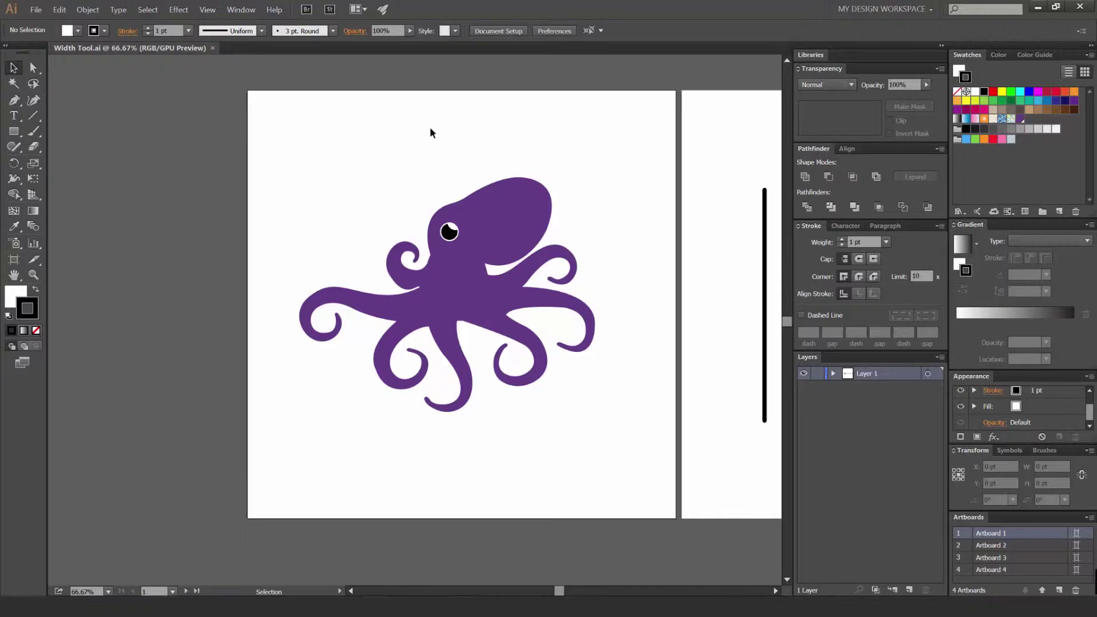
Step: Examine the octopus artwork on Artboard 1 and bring up Artboard 2, which holds three vertical lines
drag(661, 101, 283, 511)
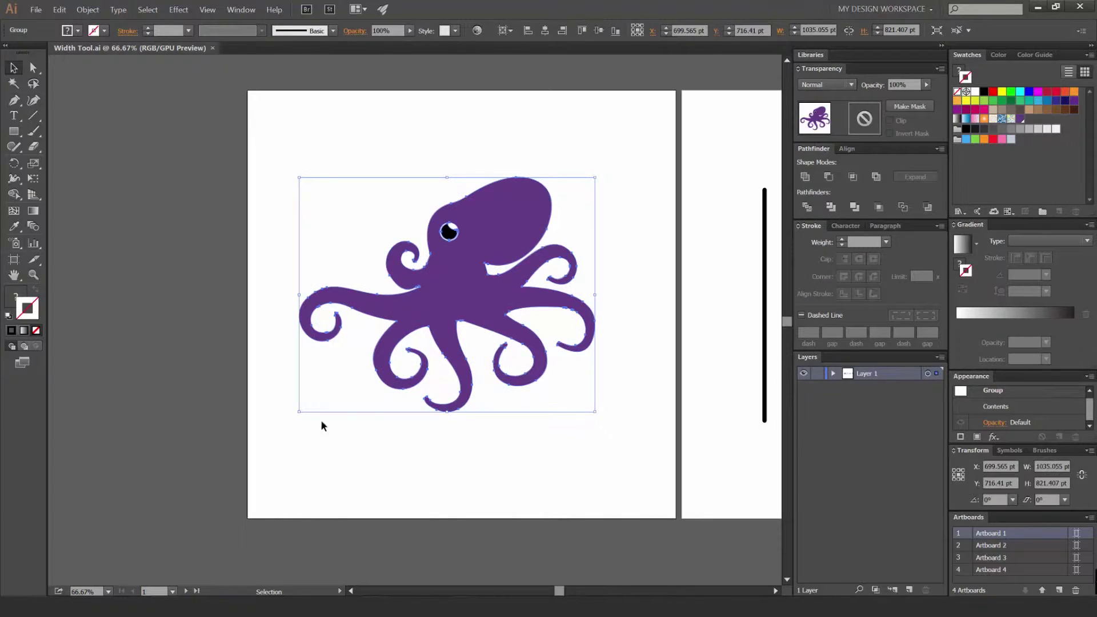
click(482, 393)
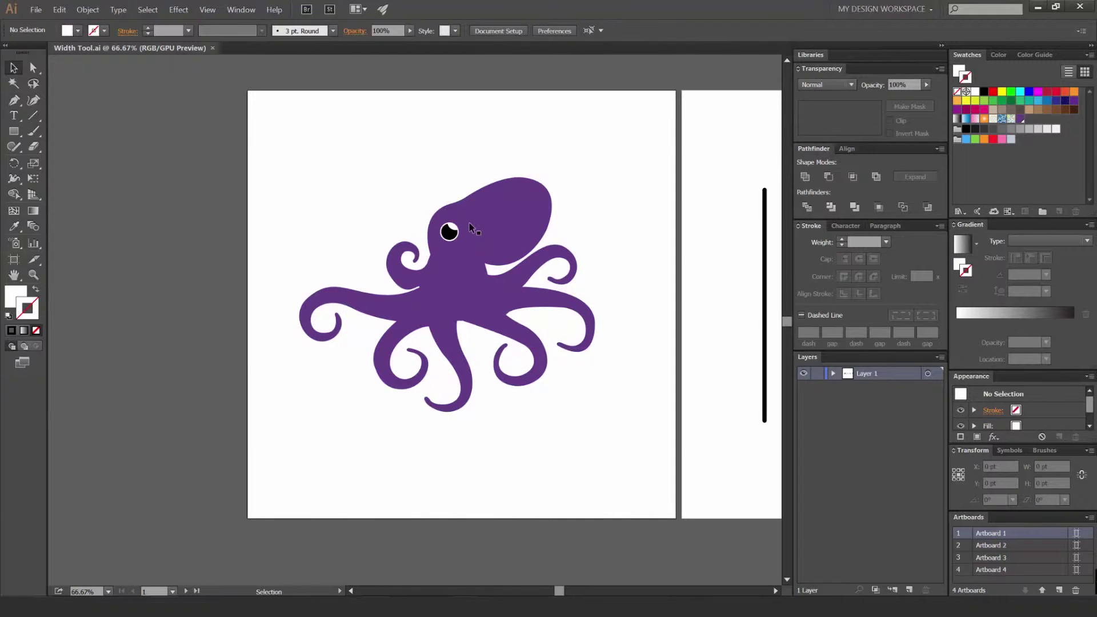
scroll(420, 307, up, 1)
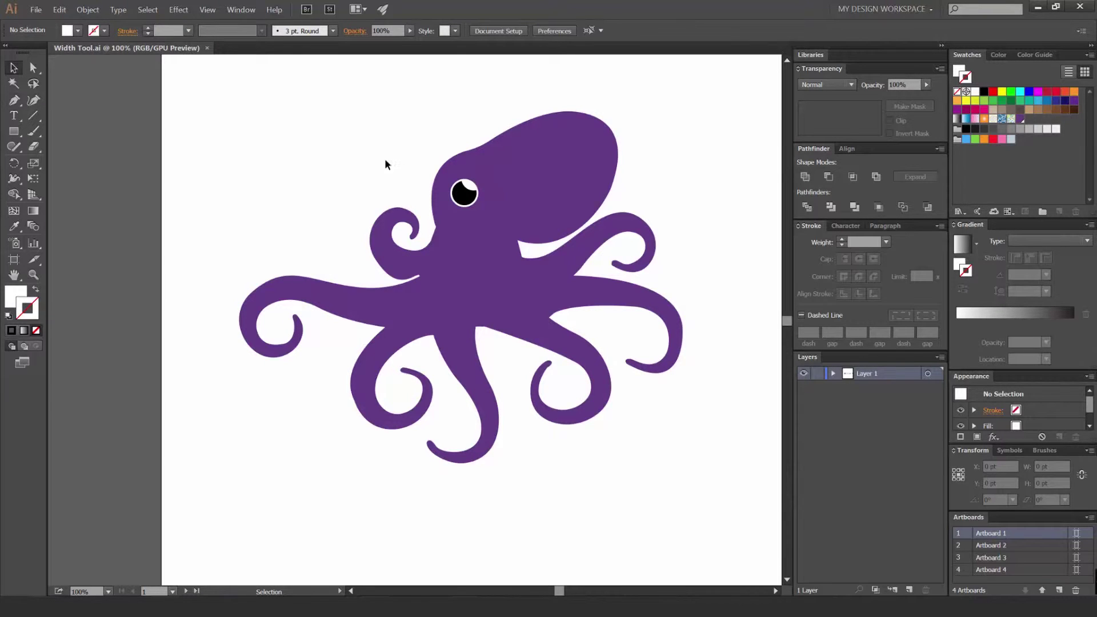
scroll(341, 136, down, 1)
key(space)
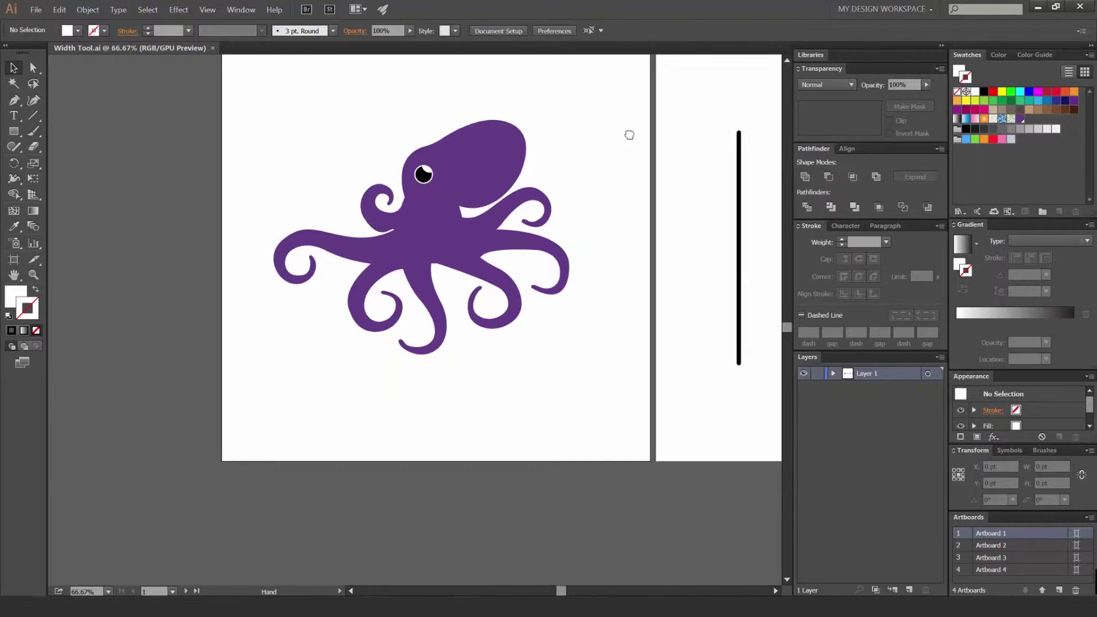
drag(629, 135, 418, 192)
drag(574, 186, 451, 167)
drag(578, 158, 591, 157)
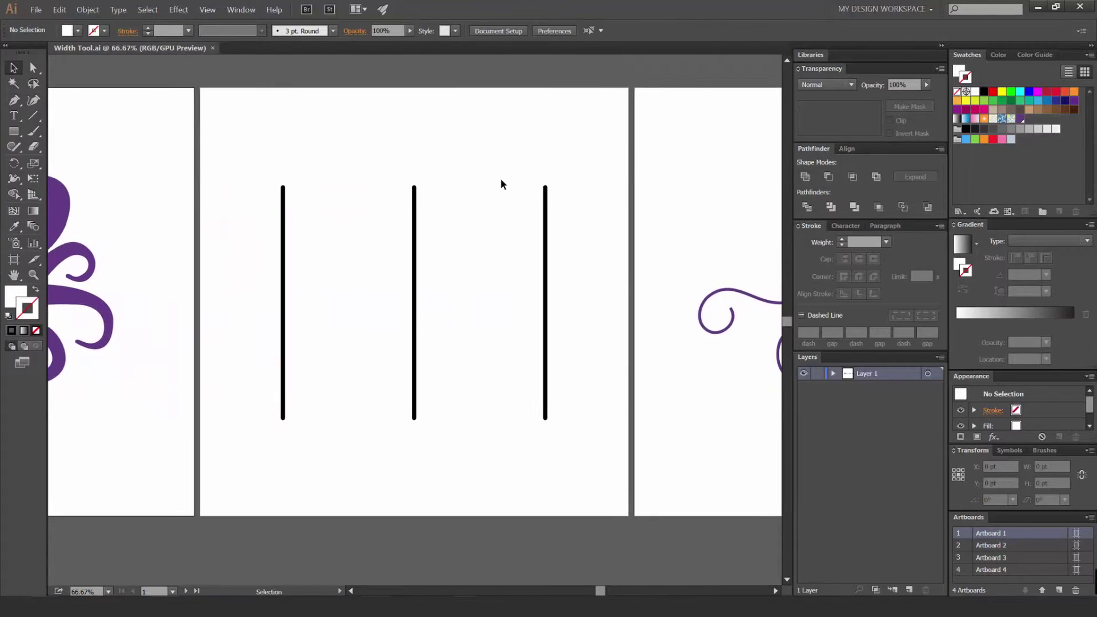
scroll(500, 178, up, 1)
key(space)
drag(520, 191, 591, 149)
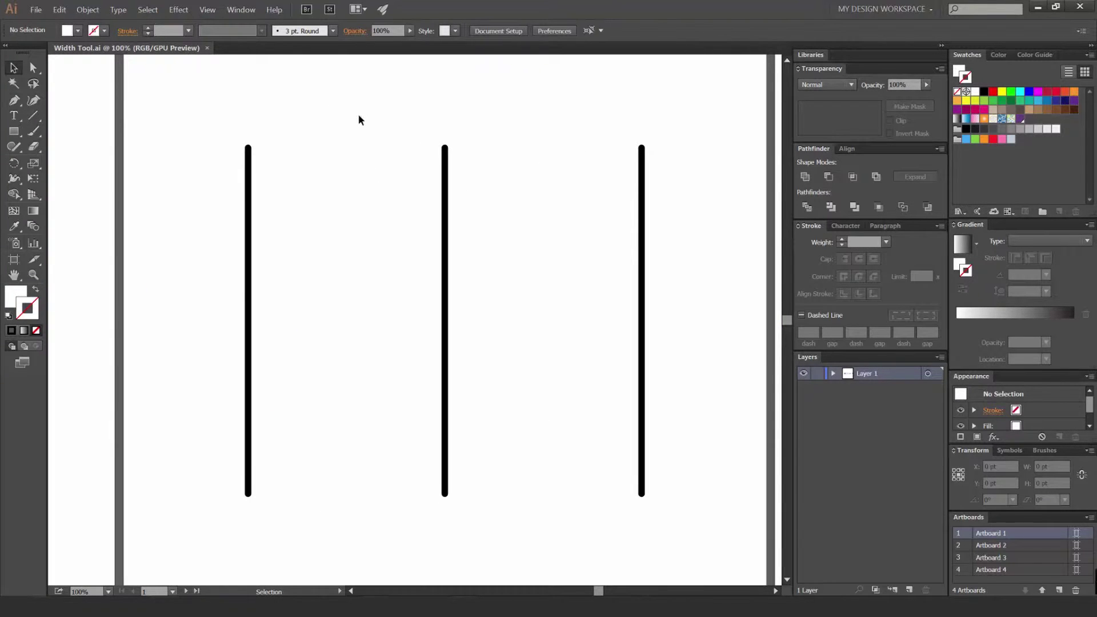
key(shift+Page_Down)
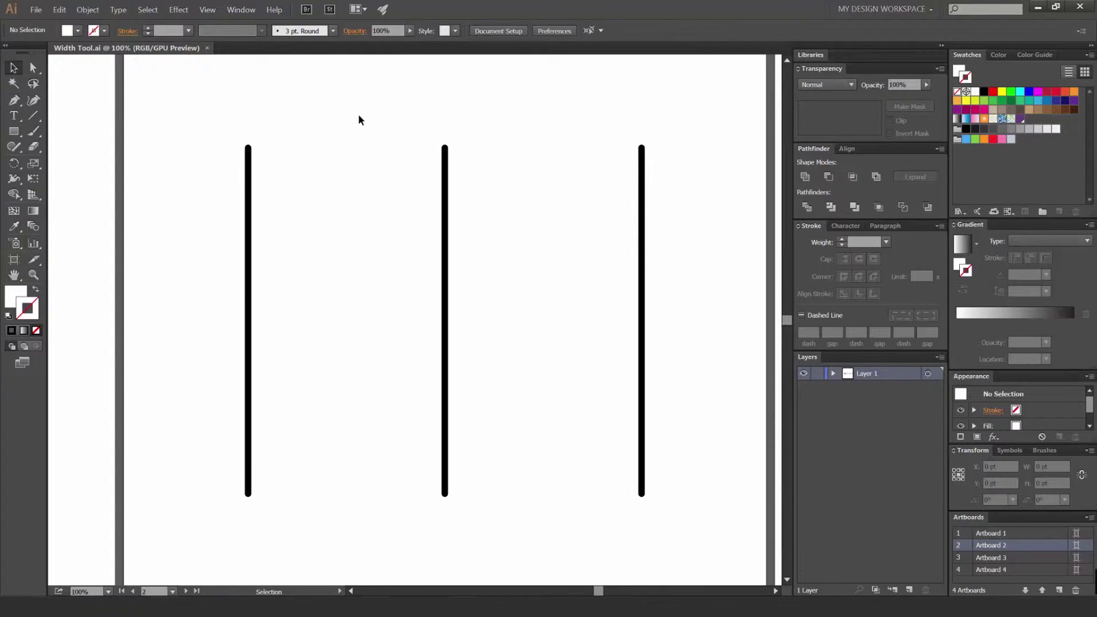
Step: Look up the Width tool among its related distortion tools, leaving the Selection tool active
click(11, 183)
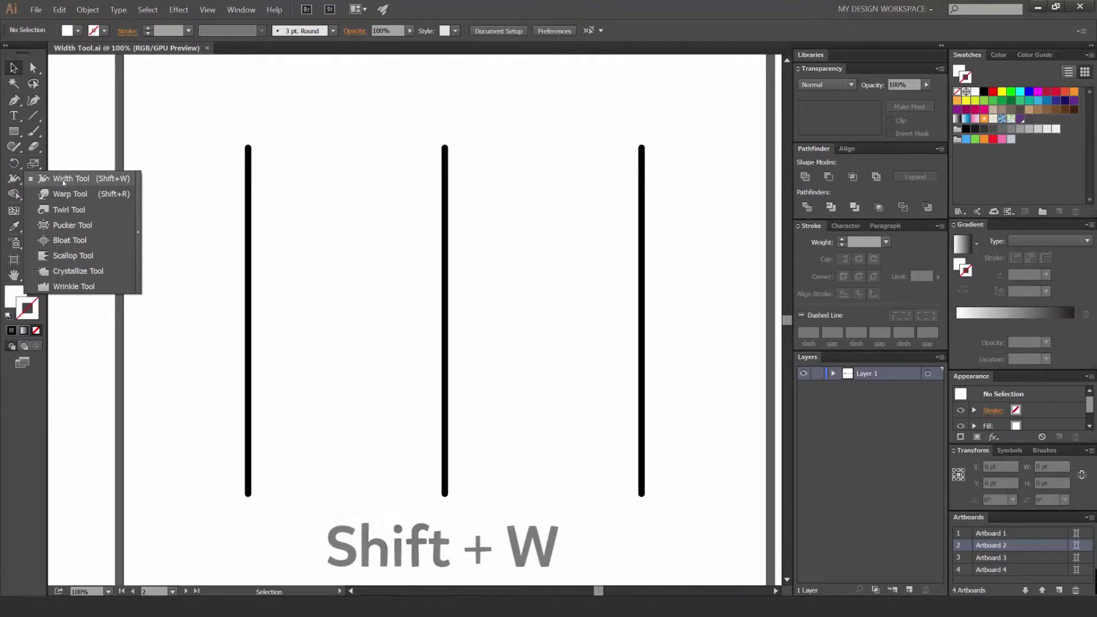
click(293, 143)
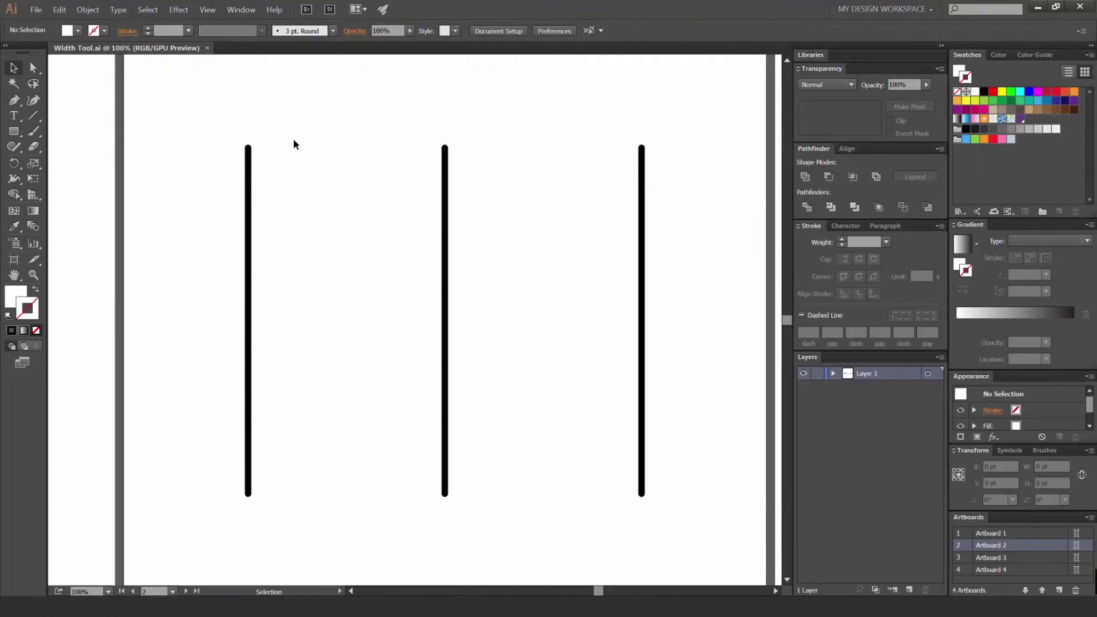
key(shift+w)
key(v)
key(space)
drag(312, 221, 361, 220)
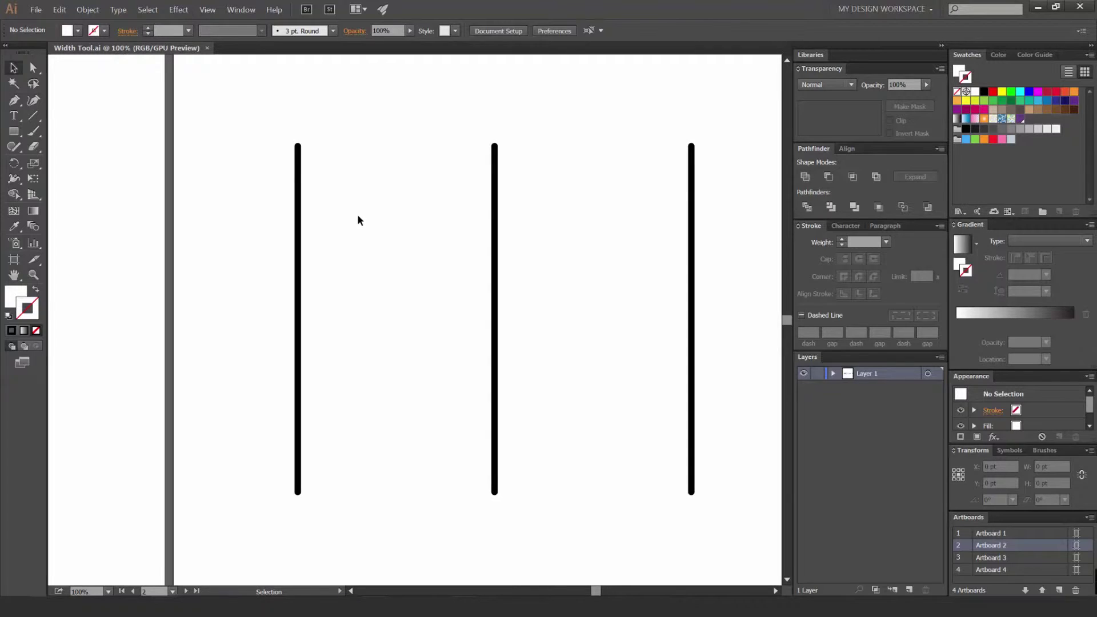
Step: Ungroup the three vertical lines on Artboard 2 so that each can be selected separately
drag(364, 106, 250, 209)
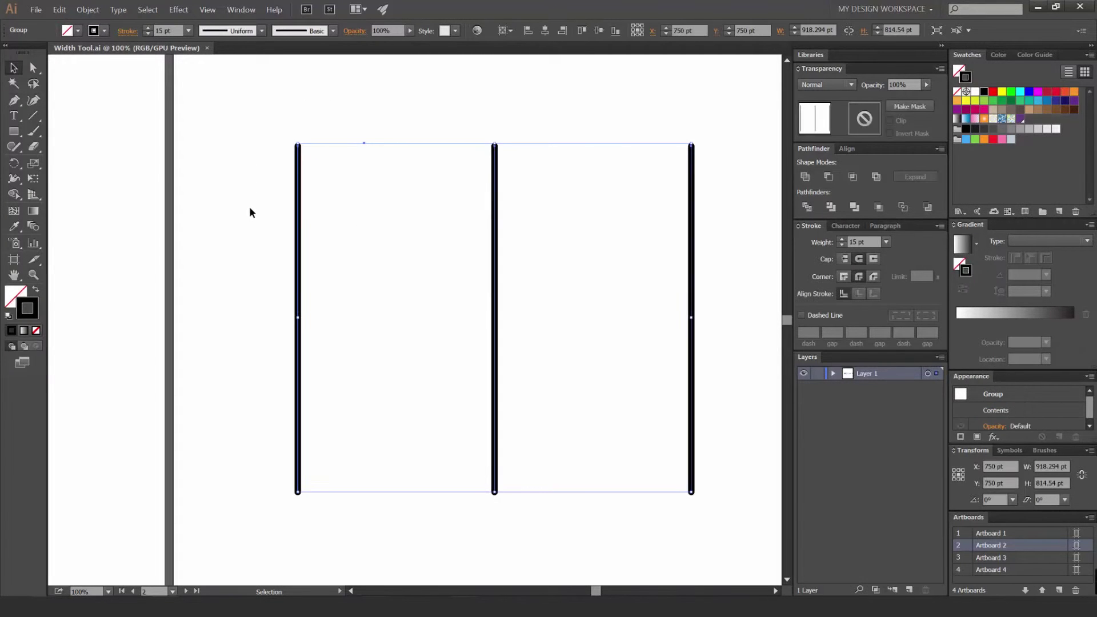
drag(384, 117, 277, 197)
key(ctrl)
click(396, 173)
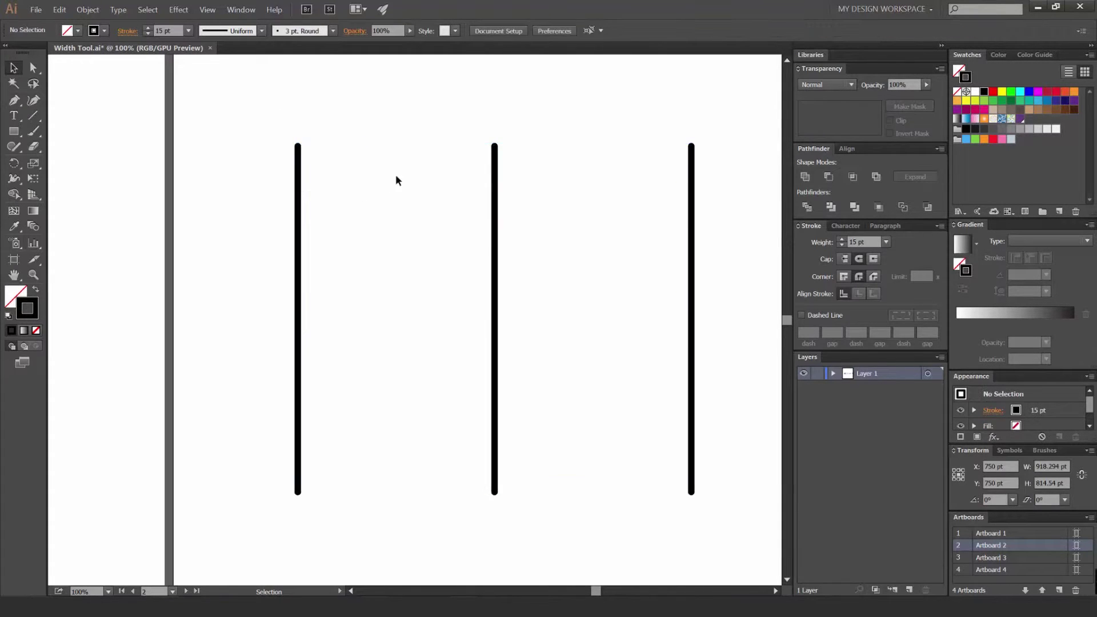
Step: Widen the upper end of the left line's stroke to about 272 pt with the Width tool
drag(355, 129, 276, 187)
key(space)
drag(274, 196, 364, 195)
scroll(364, 195, up, 1)
key(space)
drag(465, 156, 452, 192)
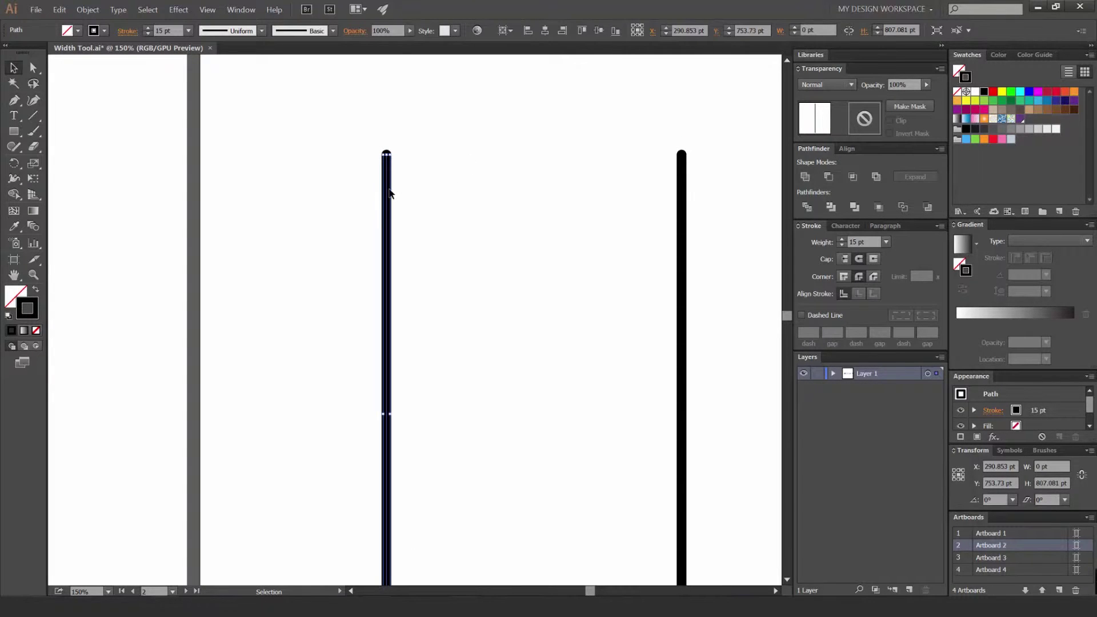
key(shift+w)
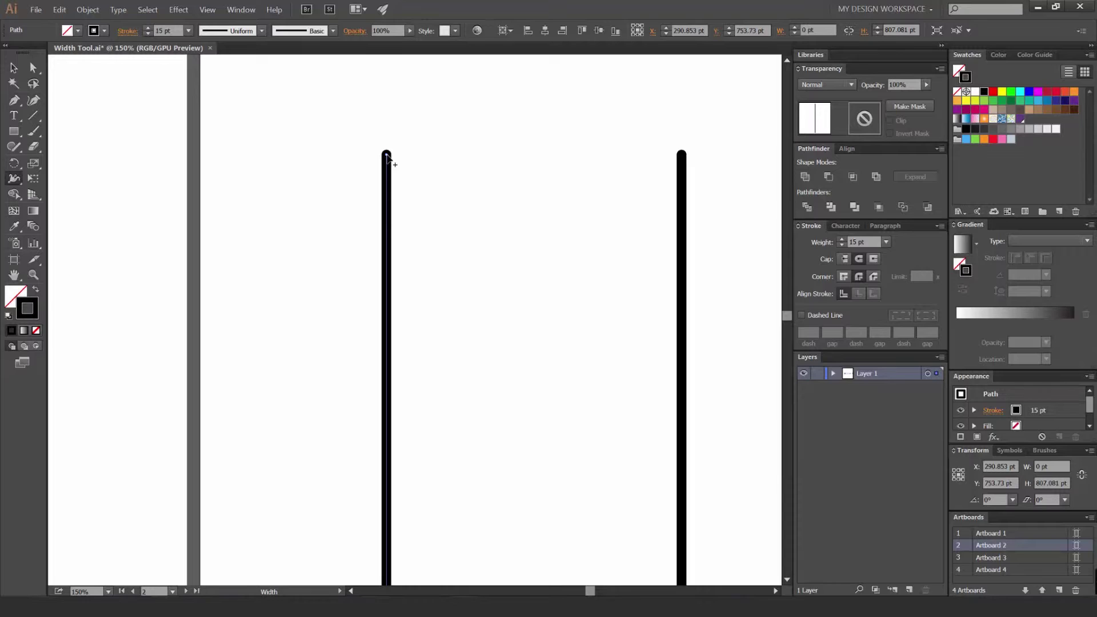
scroll(387, 156, up, 2)
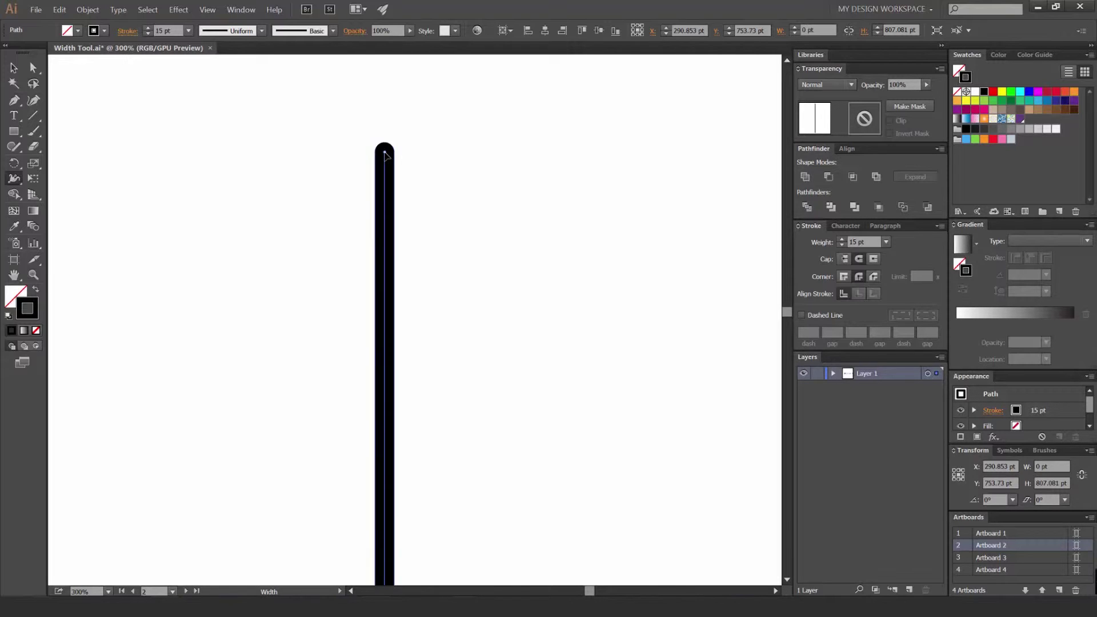
mouse_move(384, 154)
mouse_down()
mouse_move(559, 162)
mouse_move(550, 217)
mouse_move(512, 214)
mouse_up()
scroll(559, 163, down, 2)
scroll(550, 218, down, 1)
key(v)
click(519, 200)
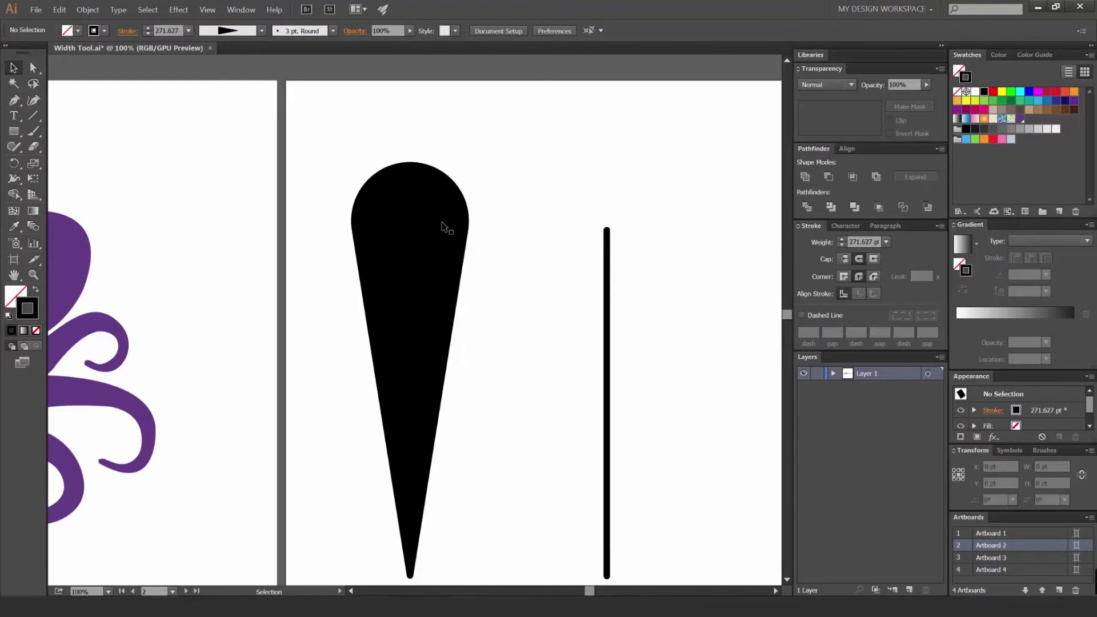
scroll(469, 206, down, 2)
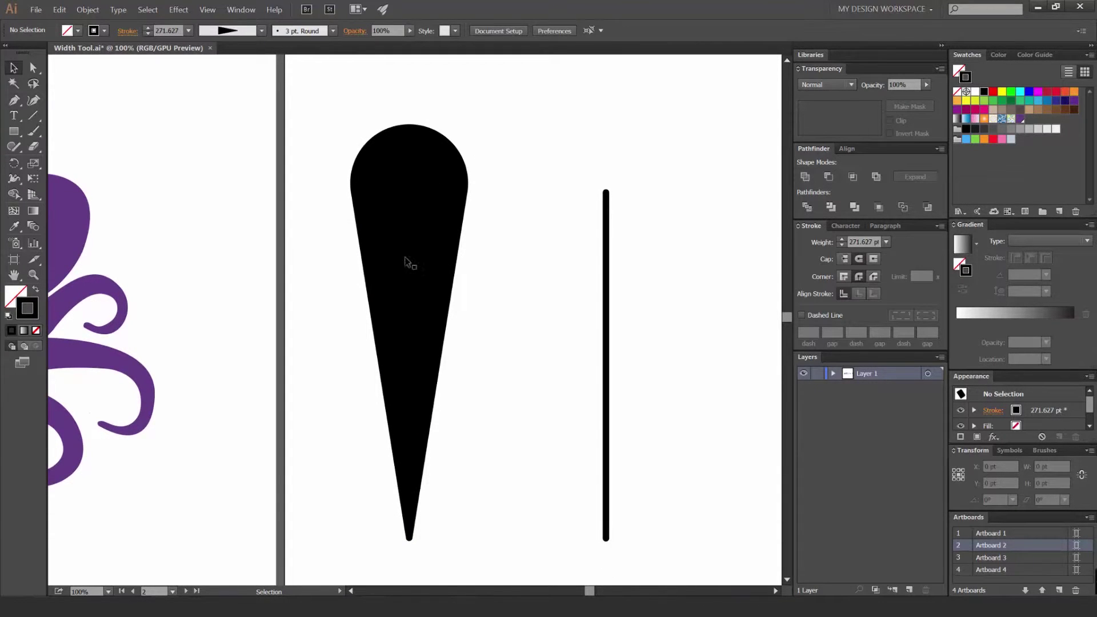
Step: Narrow the lower end of the left line's stroke to a sharp point with the Width tool
drag(449, 444, 433, 322)
scroll(427, 373, up, 1)
drag(421, 399, 474, 336)
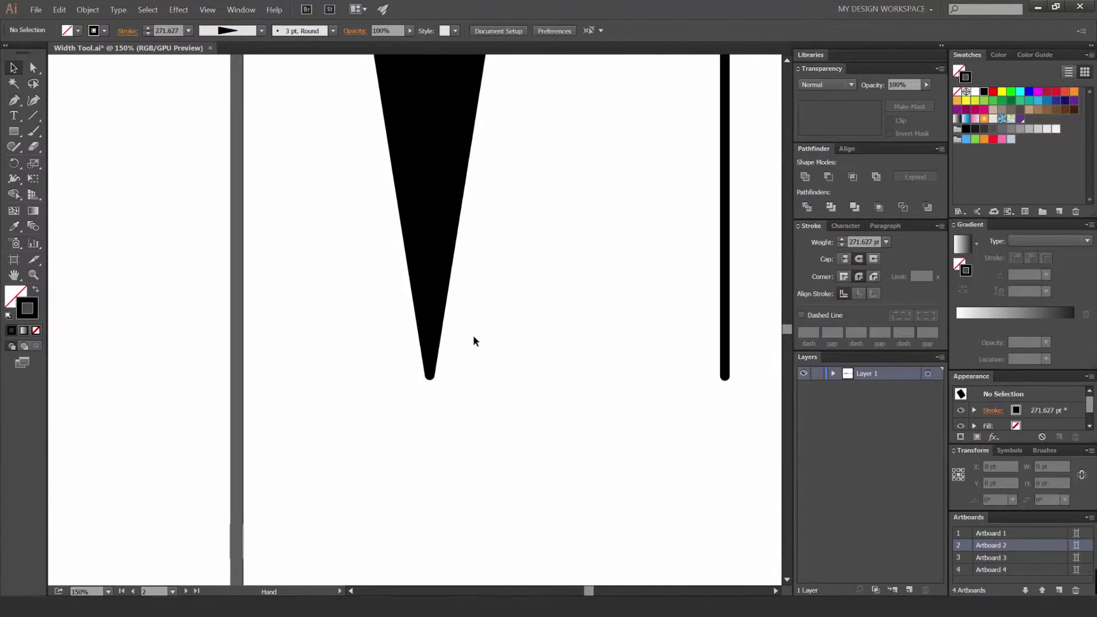
click(433, 357)
scroll(428, 394, up, 1)
key(shift+w)
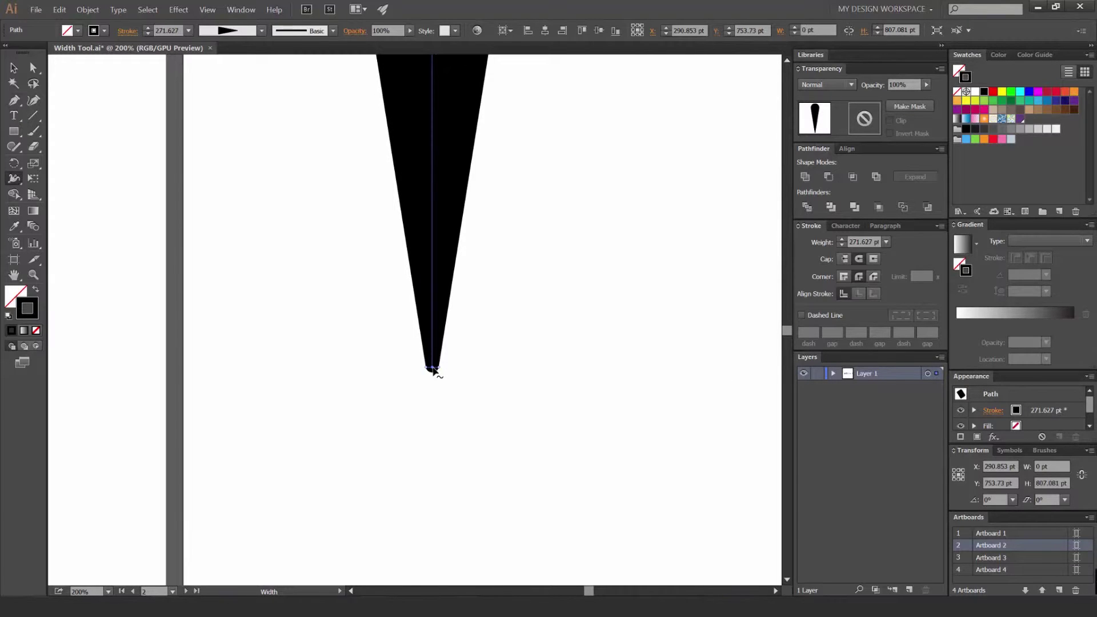
mouse_move(438, 369)
mouse_down()
mouse_move(496, 368)
mouse_move(424, 384)
mouse_move(441, 374)
mouse_up()
key(a)
click(444, 371)
scroll(449, 364, down, 1)
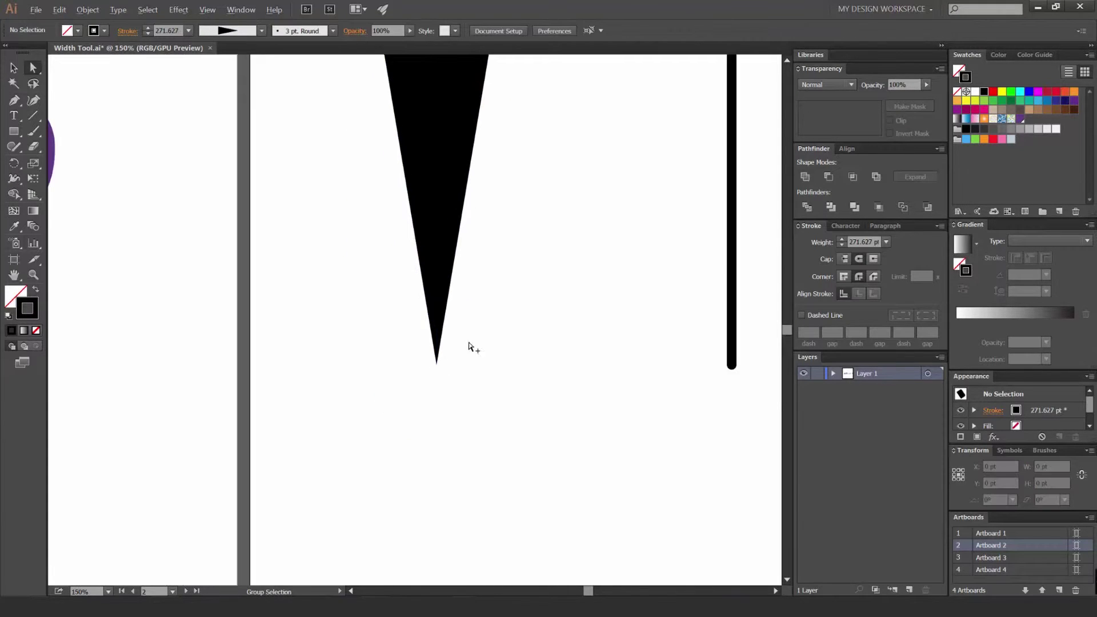
Step: Examine the whole tapered shape and the straight path that runs through its centre
drag(534, 221, 497, 324)
key(v)
scroll(513, 311, down, 2)
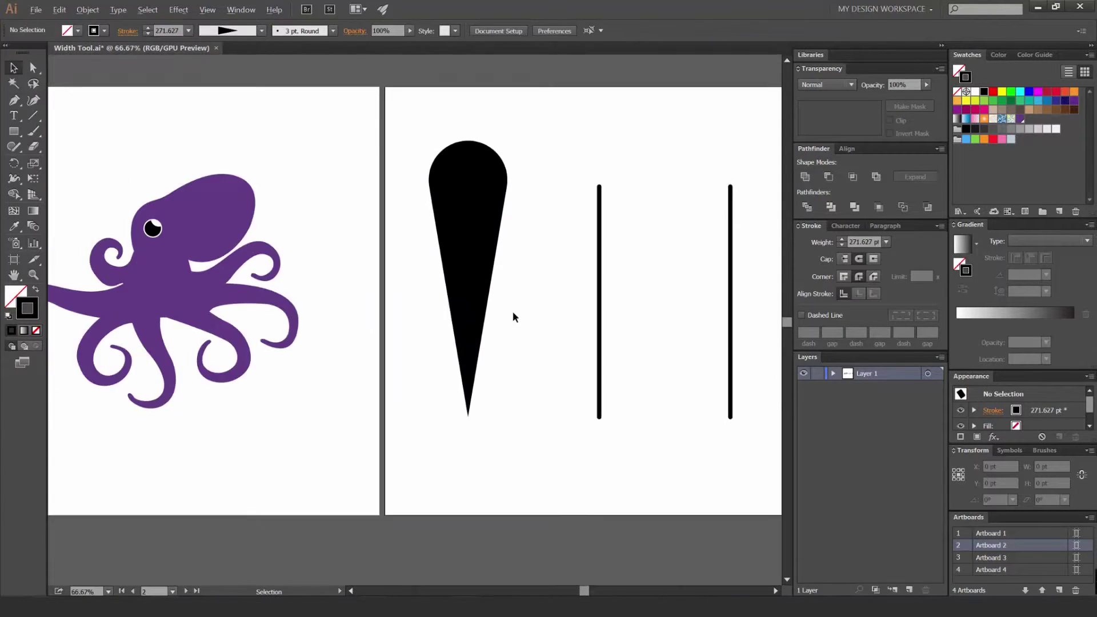
click(407, 243)
click(512, 246)
key(a)
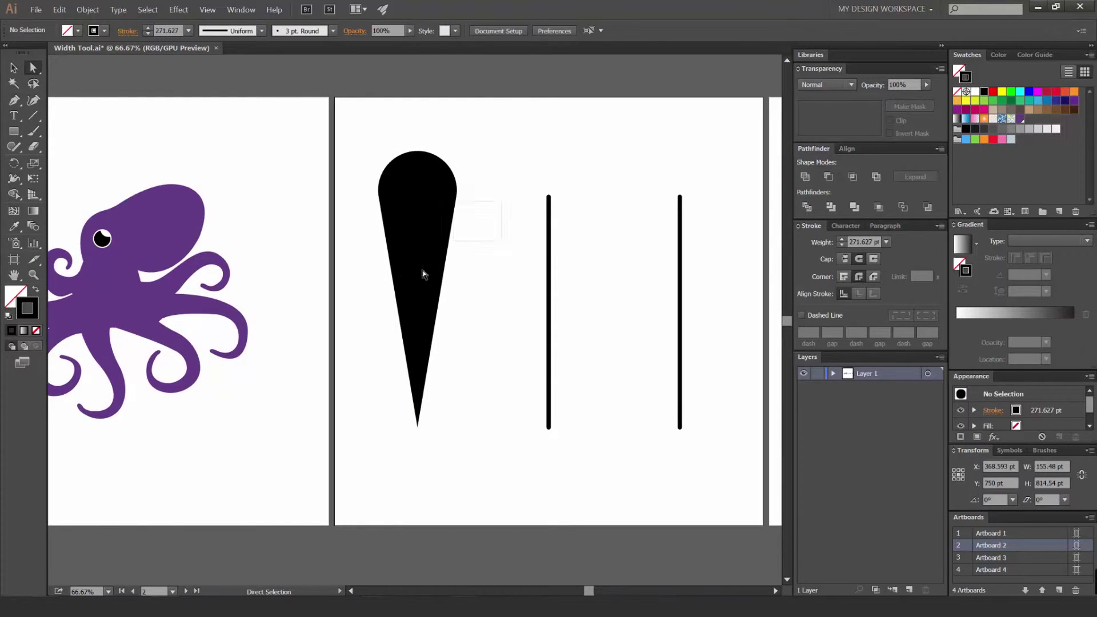
click(422, 271)
key(v)
click(464, 272)
scroll(452, 271, up, 2)
click(372, 303)
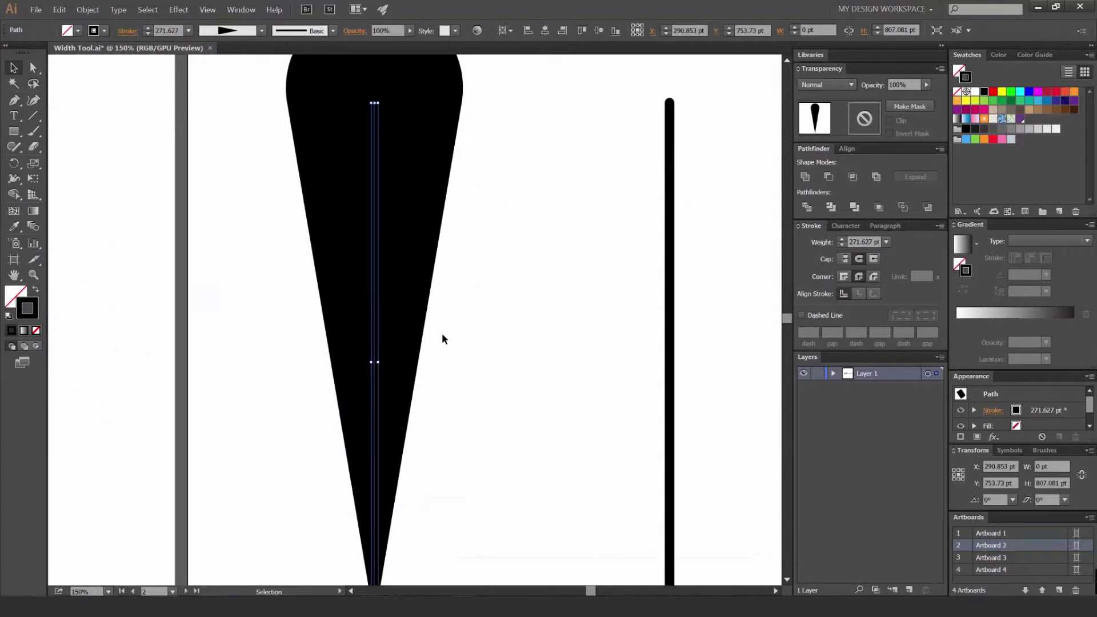
Step: With the Width tool, widen the middle line near its upper end to about 85 pt and narrow it at a second width point lower down
drag(546, 310, 406, 284)
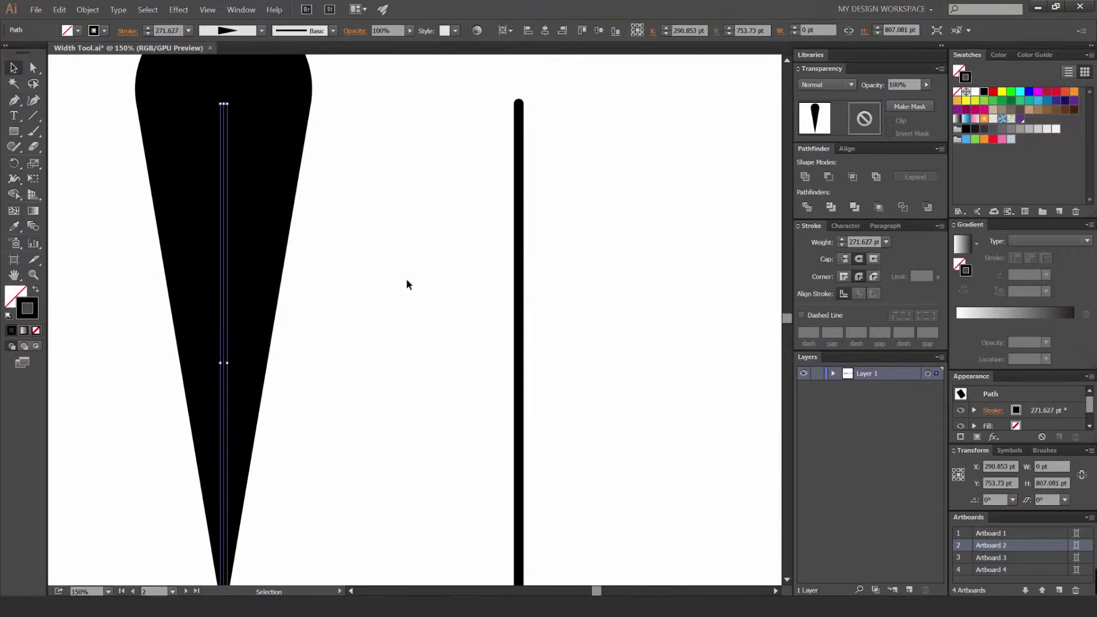
click(518, 309)
key(shift+w)
key(ctrl+=)
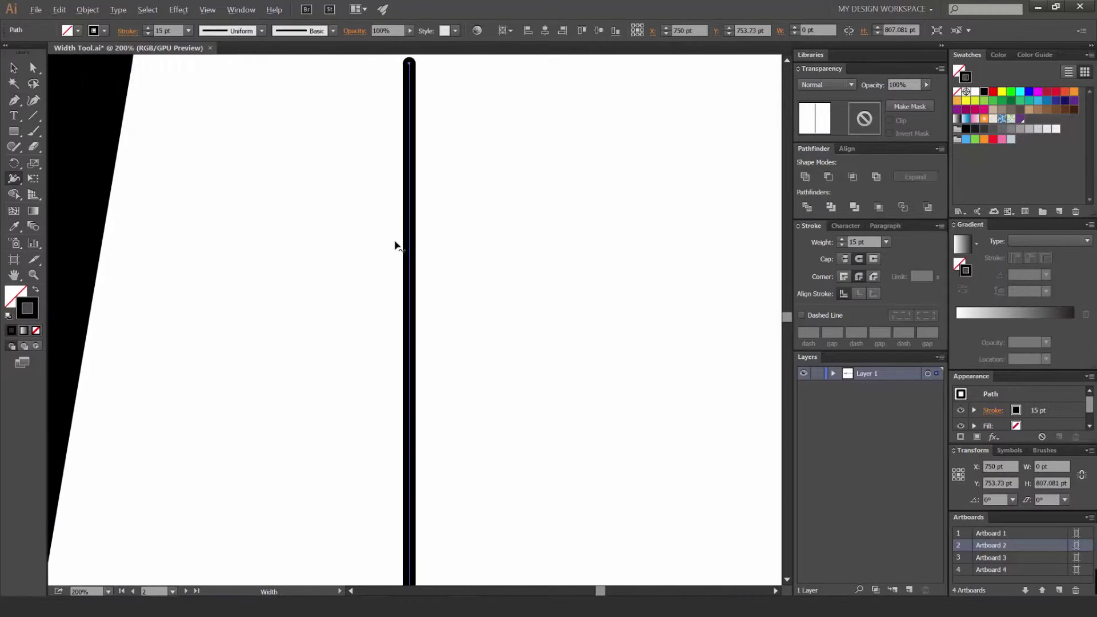
key(ctrl+=)
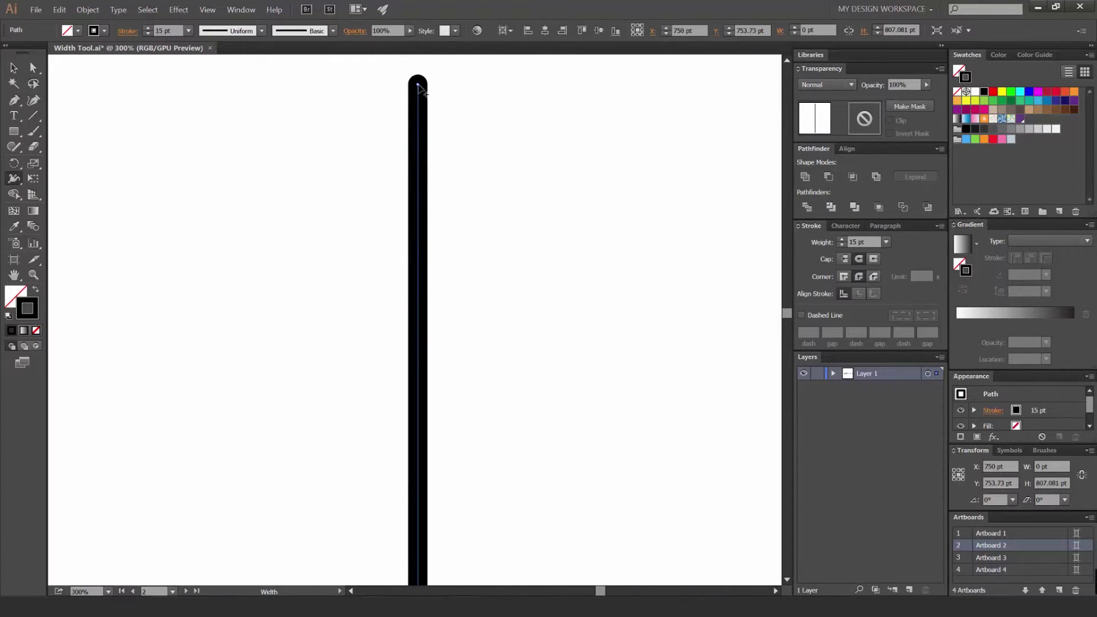
drag(418, 187, 473, 188)
drag(477, 339, 464, 163)
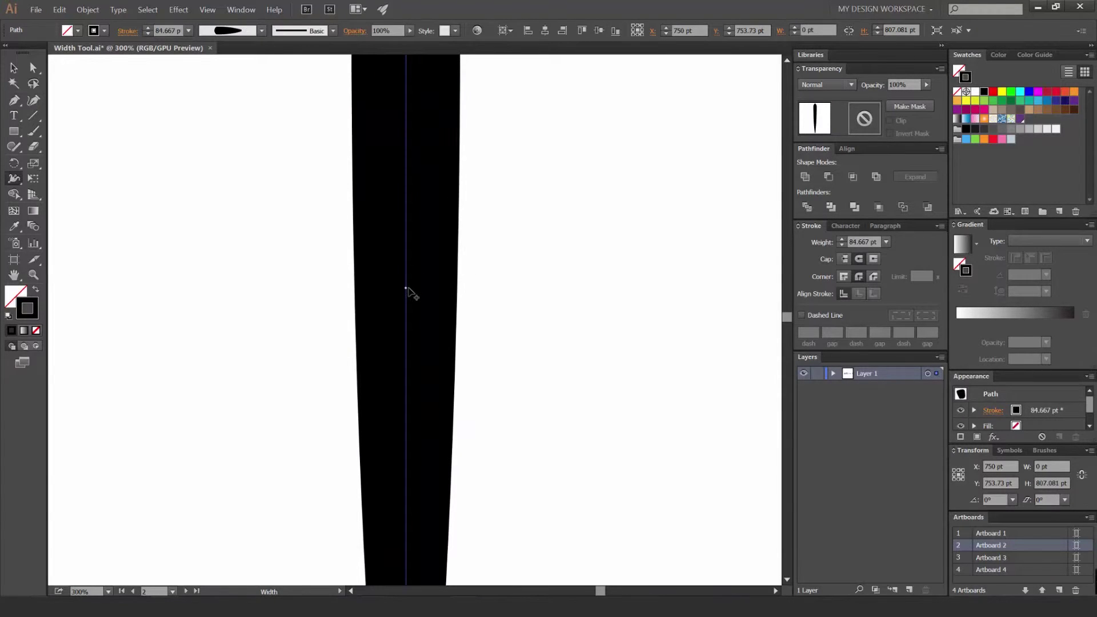
mouse_move(406, 288)
mouse_down()
mouse_move(434, 290)
mouse_move(424, 290)
mouse_move(460, 374)
mouse_up()
Step: Adjust the middle line's lower width point by widening it and bringing it back in to about 34.5 pt
scroll(443, 111, up, 1)
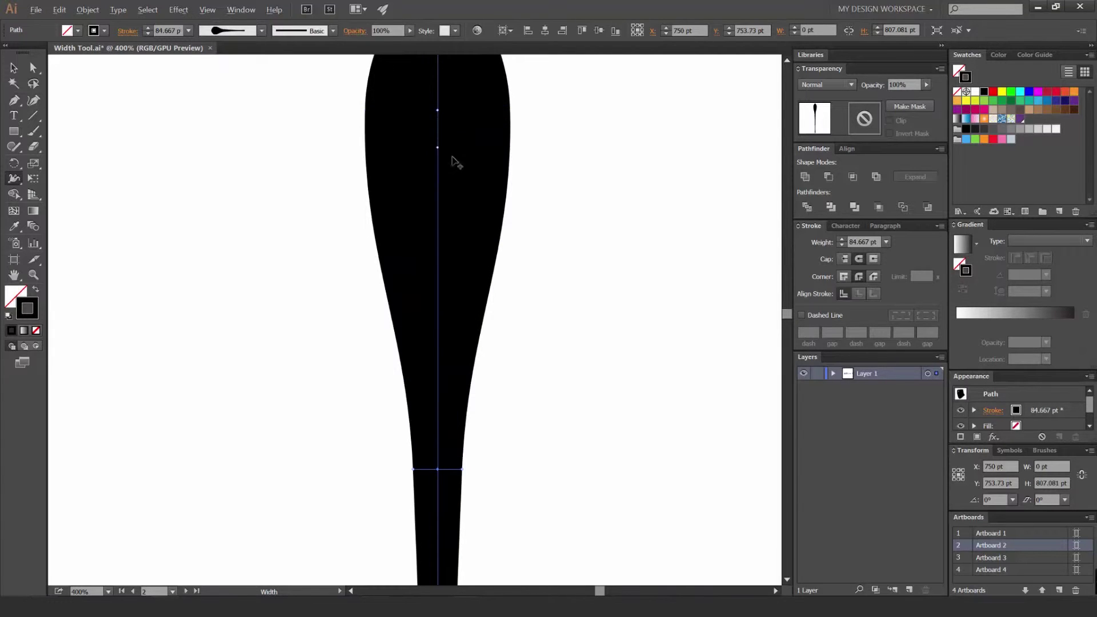
scroll(469, 247, up, 2)
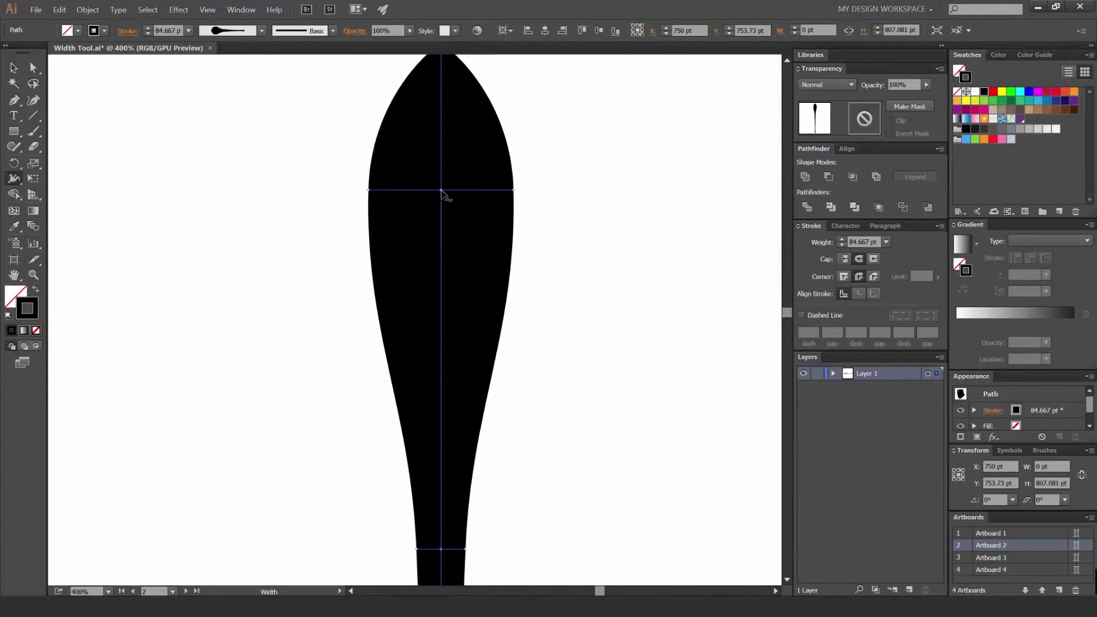
scroll(460, 292, down, 4)
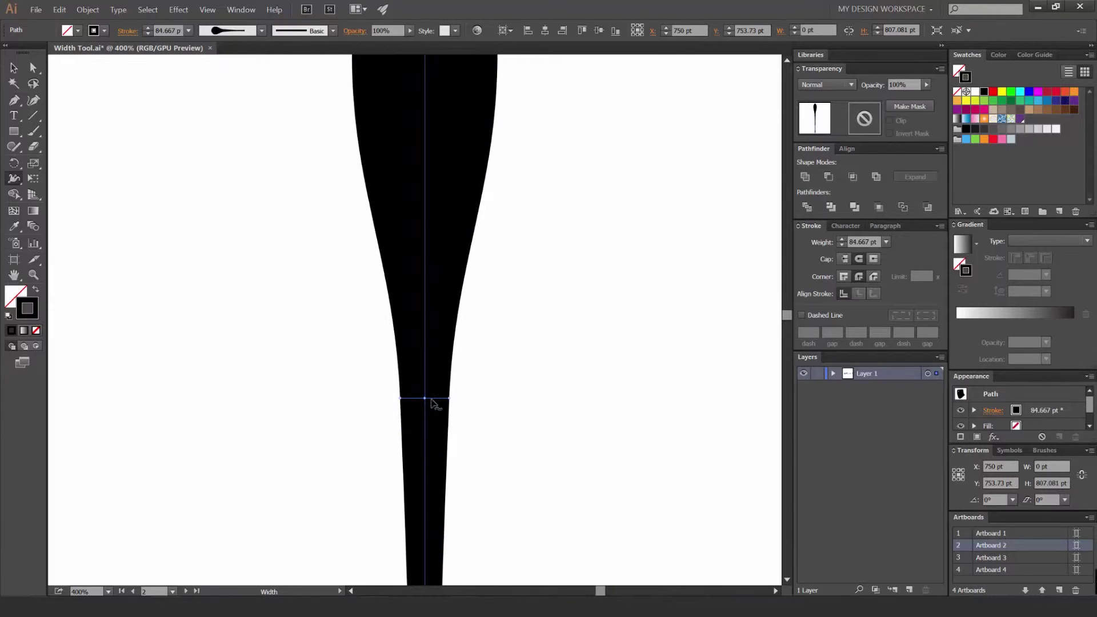
scroll(436, 400, up, 1)
scroll(439, 405, up, 2)
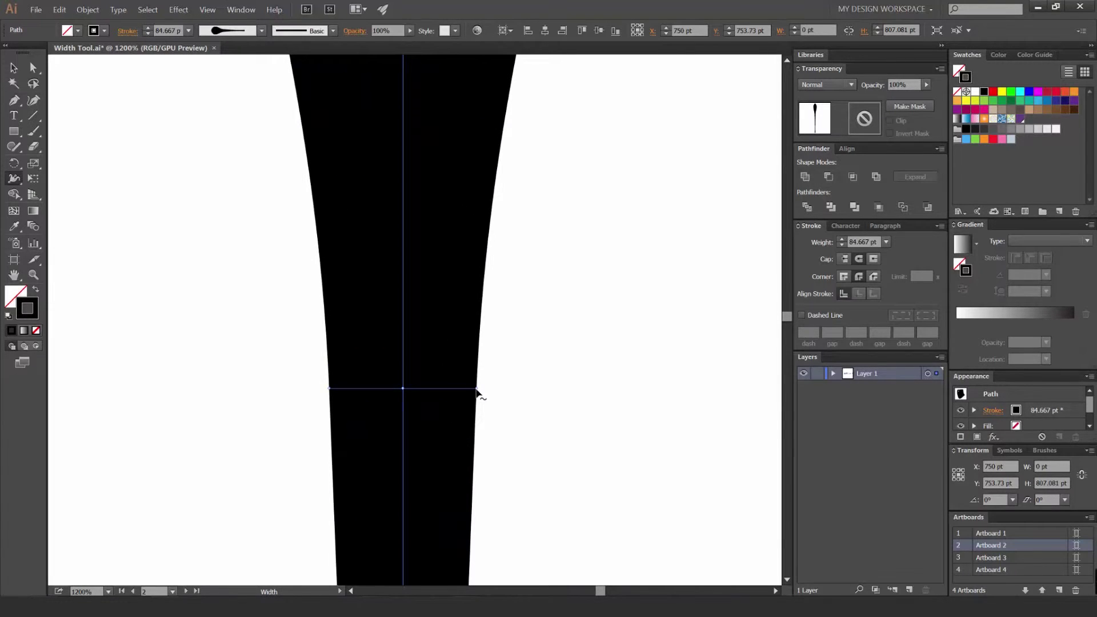
drag(477, 390, 601, 388)
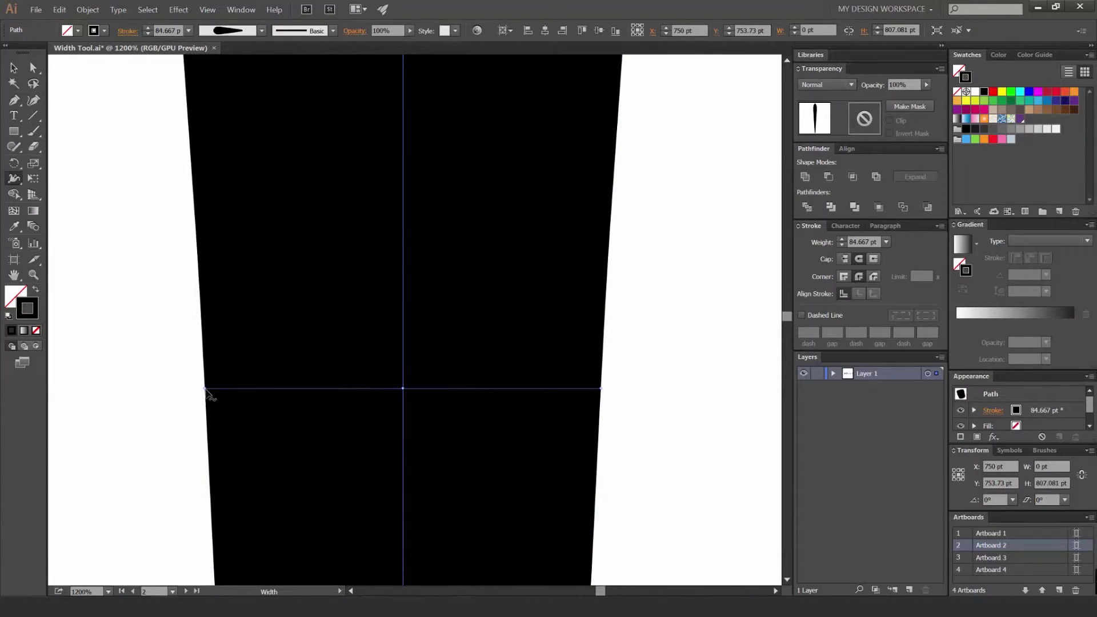
drag(205, 389, 314, 389)
Step: Narrow the middle line's upper width point until the stroke there is slimmer than at the lower width point
scroll(412, 431, down, 3)
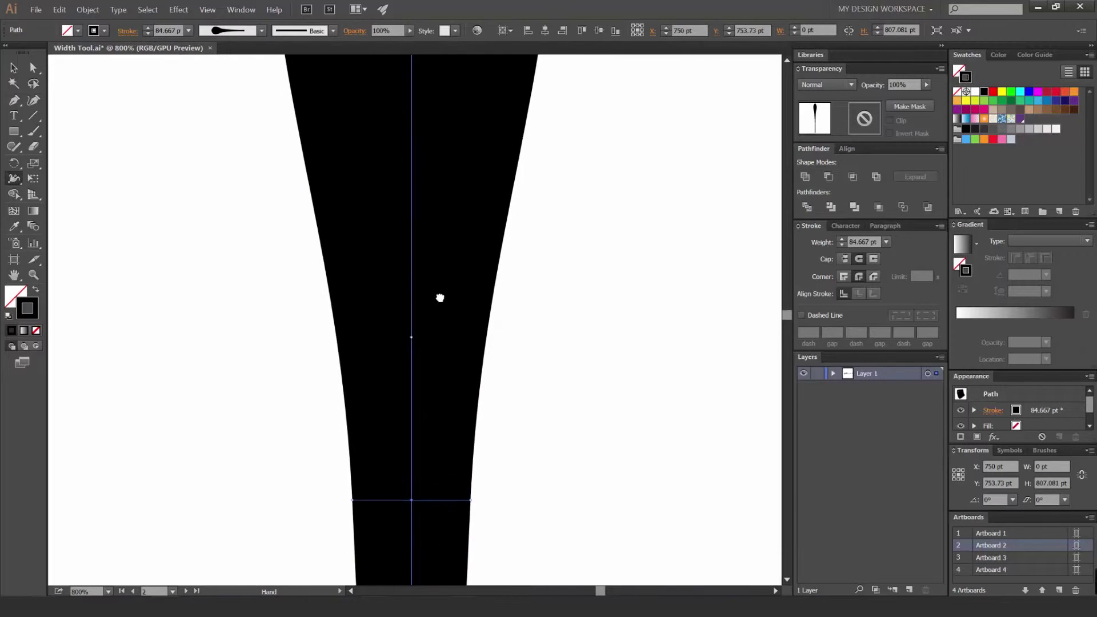
drag(446, 114, 451, 360)
drag(455, 165, 432, 397)
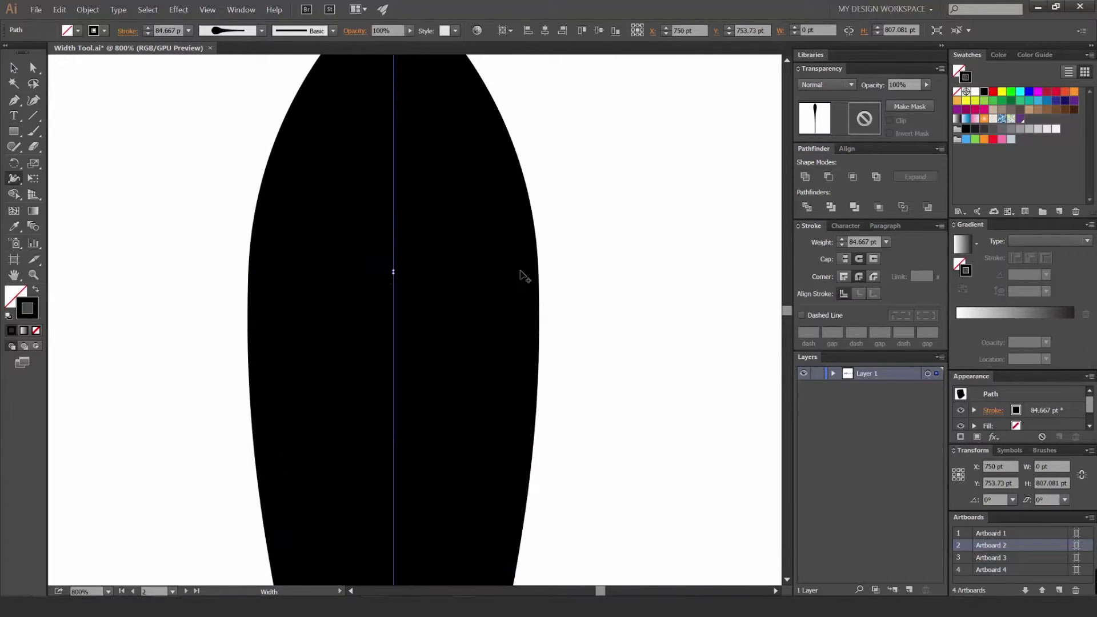
drag(538, 275, 434, 287)
key(ctrl+minus)
key(ctrl+minus)
key(ctrl+minus)
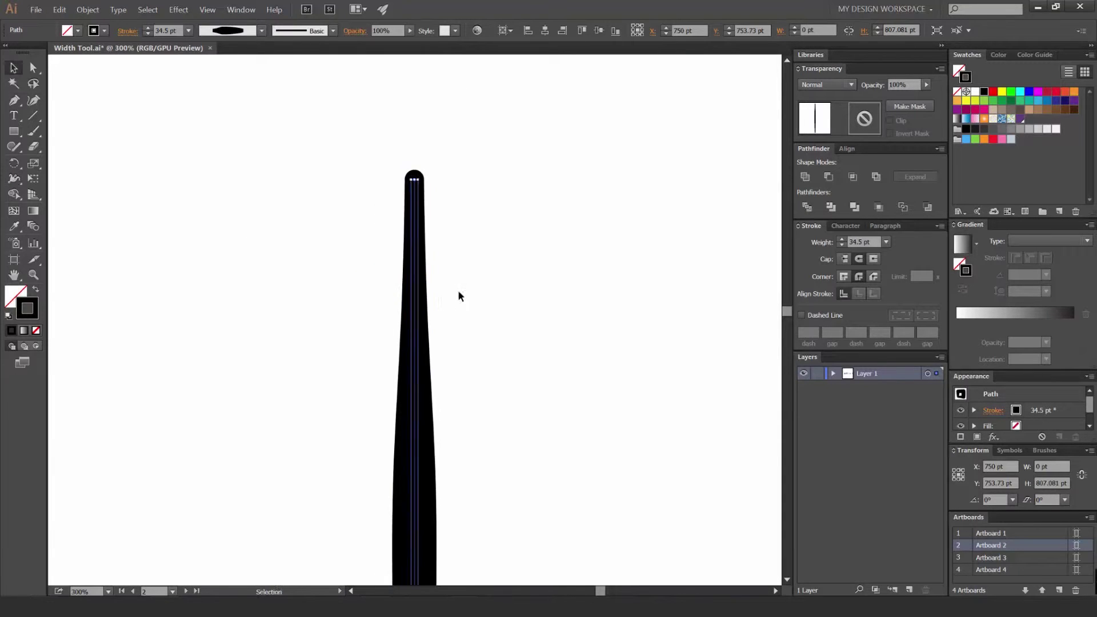
Step: Examine the middle line's tapered upper end and its shape beside the other two lines
click(459, 292)
drag(480, 317, 513, 146)
scroll(521, 203, down, 1)
click(491, 193)
scroll(543, 174, up, 1)
click(547, 186)
scroll(527, 189, down, 5)
drag(502, 269, 499, 215)
click(498, 270)
Step: With the Width tool, widen the middle line near its lower end to about 166 pt
key(shift+w)
scroll(506, 282, up, 1)
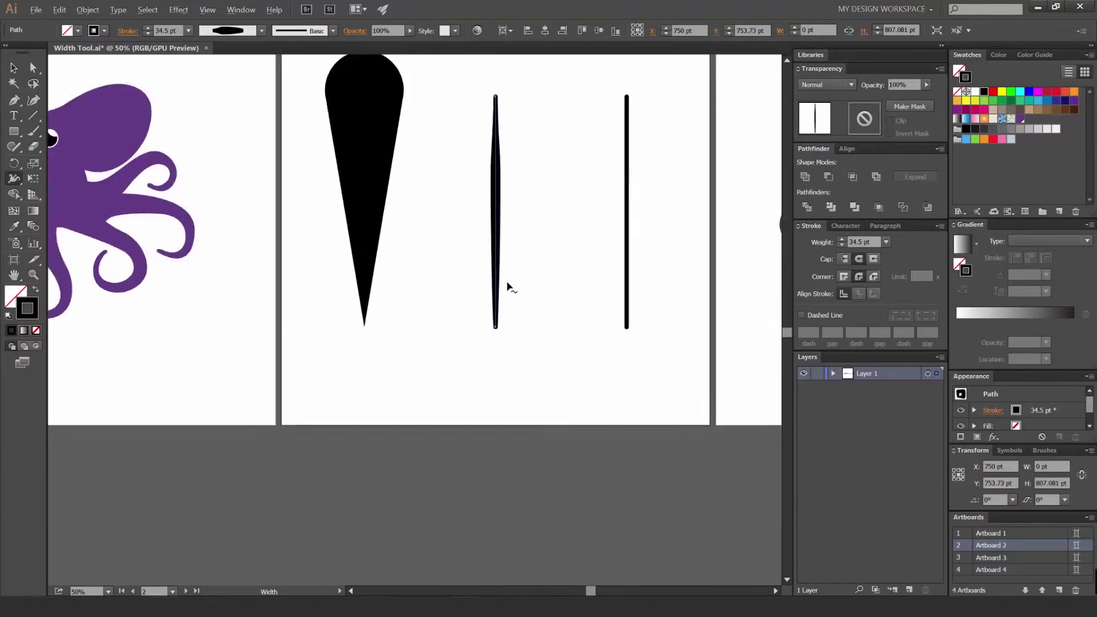
key(ctrl+plus)
key(ctrl+plus)
key(ctrl+plus)
key(ctrl+plus)
key(ctrl+plus)
drag(453, 306, 560, 307)
key(ctrl+minus)
key(a)
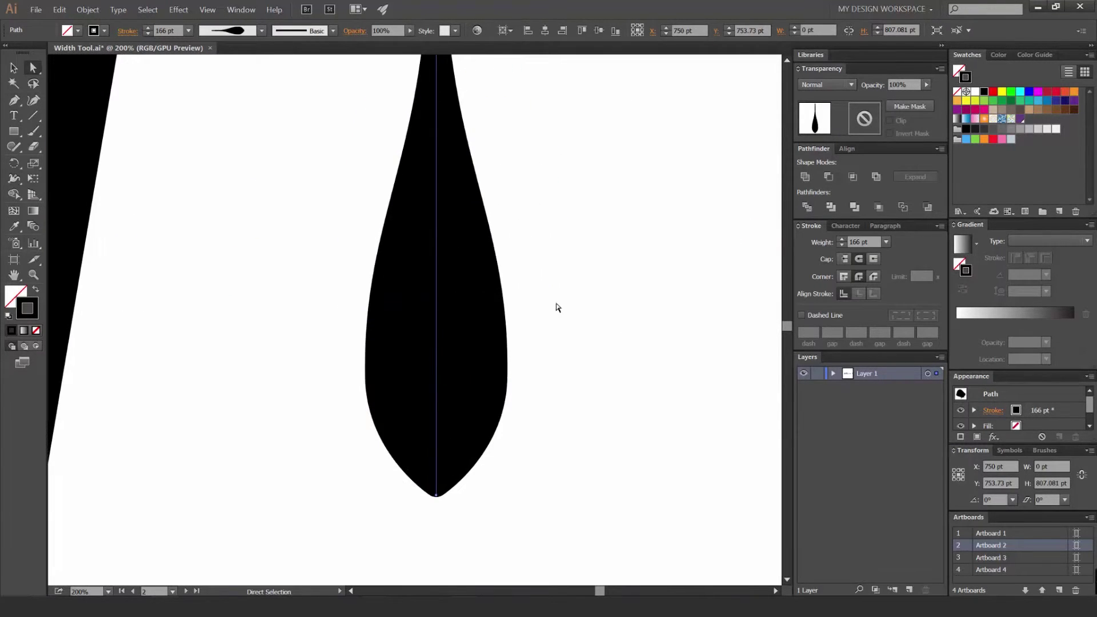
Step: Slide the middle line's lowest width point upward along the path, moving the bulge away from the lower tip
click(556, 304)
key(v)
click(432, 323)
scroll(421, 377, up, 3)
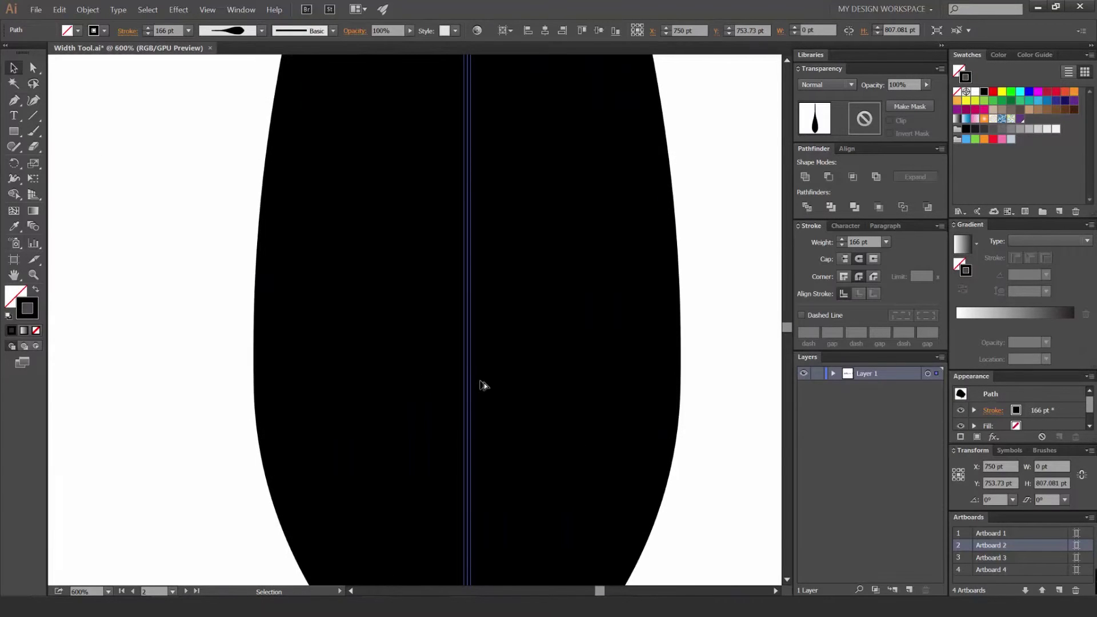
scroll(480, 381, down, 2)
drag(525, 315, 411, 325)
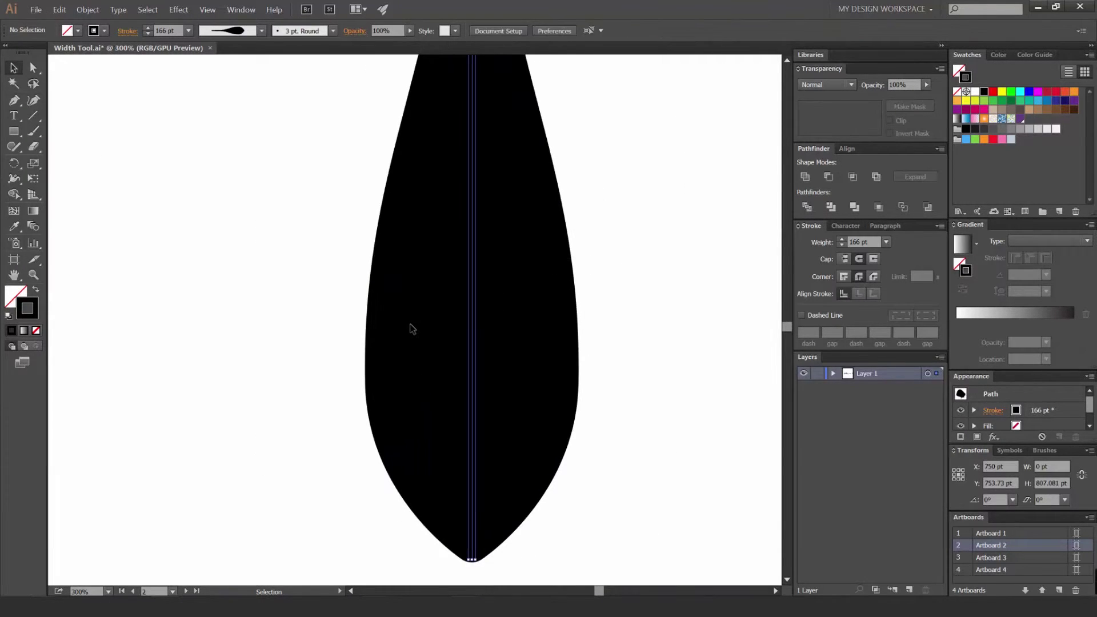
key(shift+w)
drag(488, 334, 456, 251)
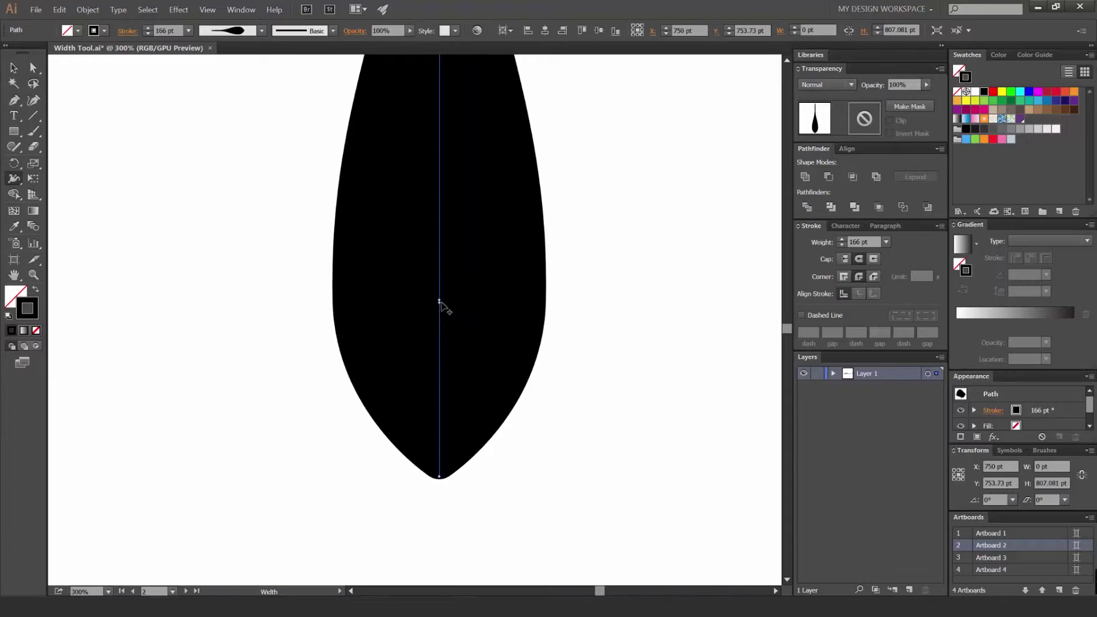
mouse_move(439, 301)
mouse_down()
mouse_move(447, 467)
mouse_move(465, 240)
mouse_move(488, 130)
mouse_move(449, 257)
mouse_move(455, 163)
mouse_move(440, 201)
mouse_move(485, 505)
mouse_move(441, 461)
mouse_move(472, 254)
mouse_up()
key(ctrl+minus)
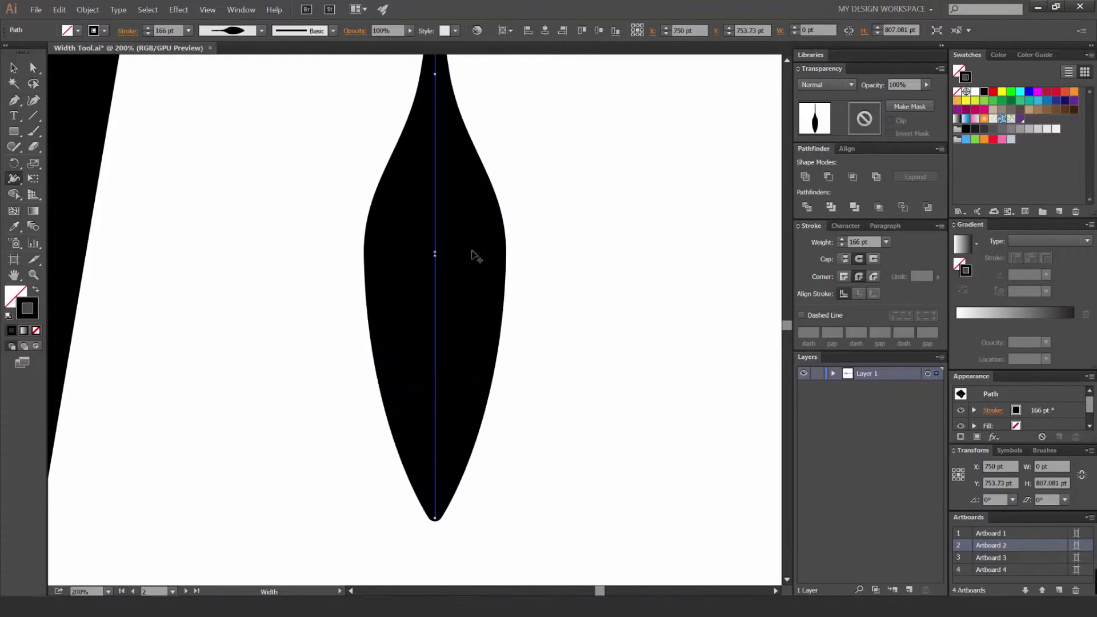
key(a)
click(604, 271)
Step: With the Width tool, widen only the left side of the right line near its upper end and only its right side further down
drag(605, 272, 489, 332)
scroll(488, 339, down, 1)
drag(521, 270, 453, 348)
key(v)
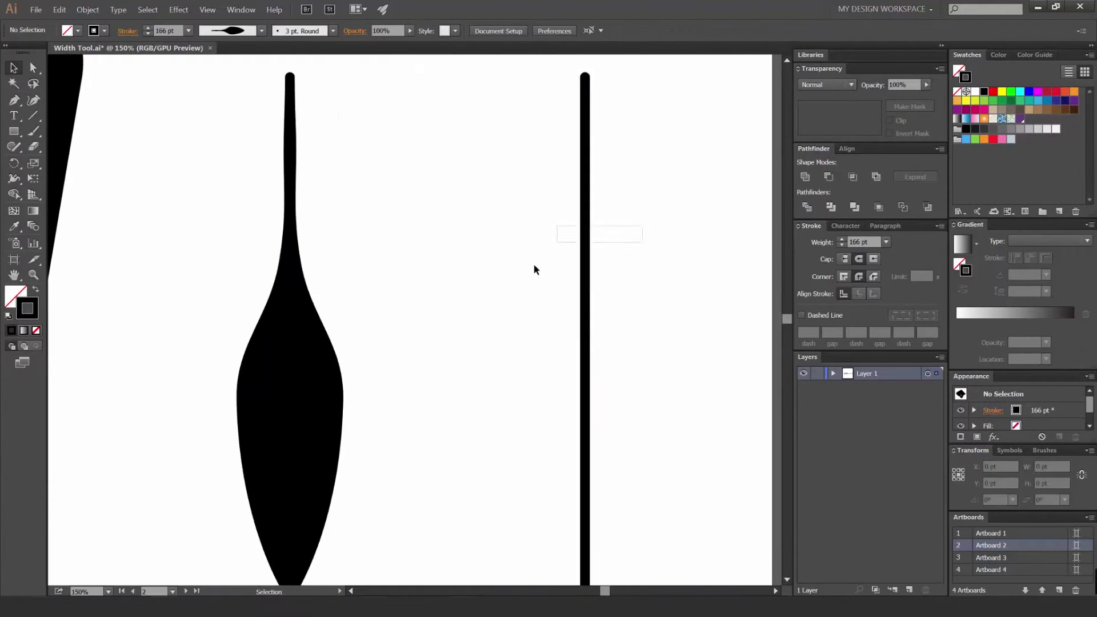
click(585, 254)
drag(514, 269, 387, 320)
click(420, 257)
click(458, 222)
key(shift+w)
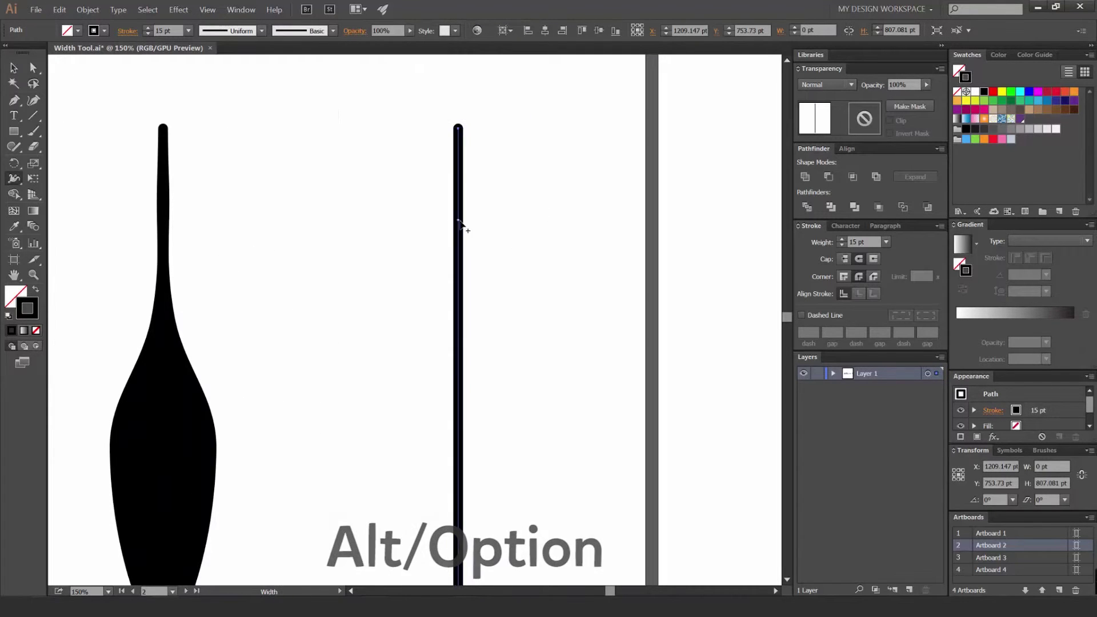
drag(456, 171, 338, 187)
drag(470, 207, 438, 168)
mouse_move(432, 254)
mouse_down()
mouse_move(536, 255)
mouse_move(529, 262)
mouse_up()
Step: Narrow the right line's lower section at a third width point, pulling in its left and right sides separately
scroll(515, 348, down, 3)
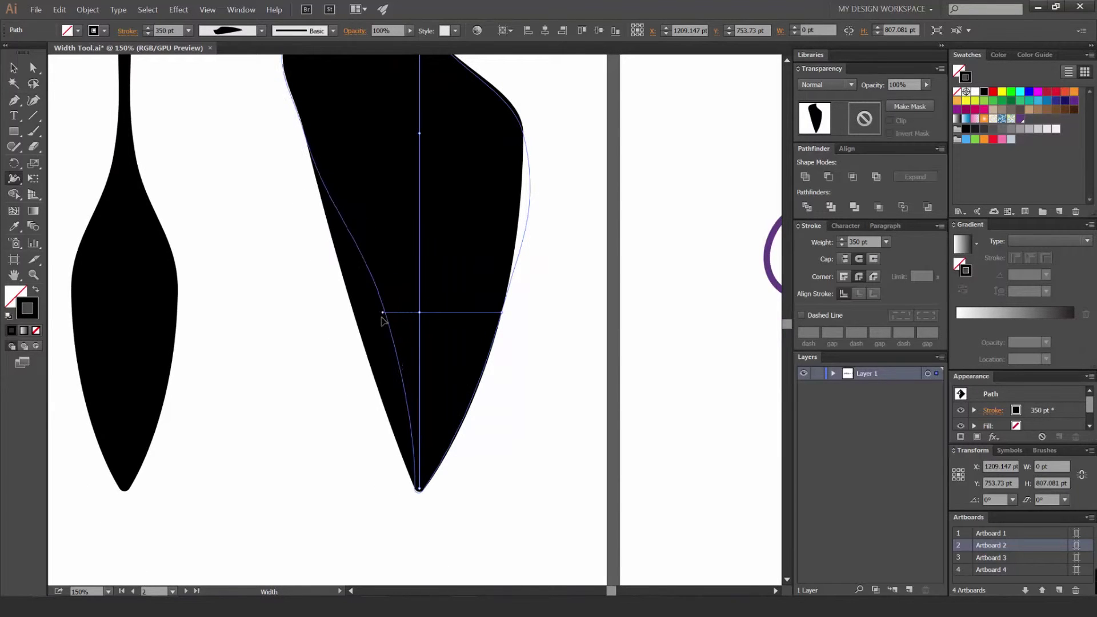
drag(382, 317, 394, 315)
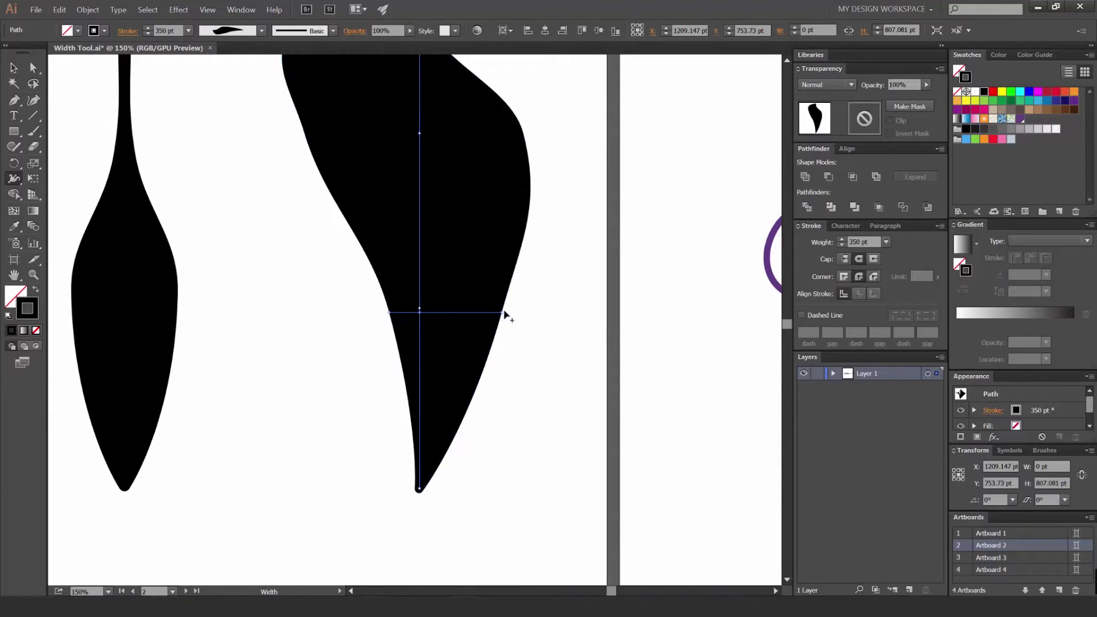
drag(504, 313, 452, 321)
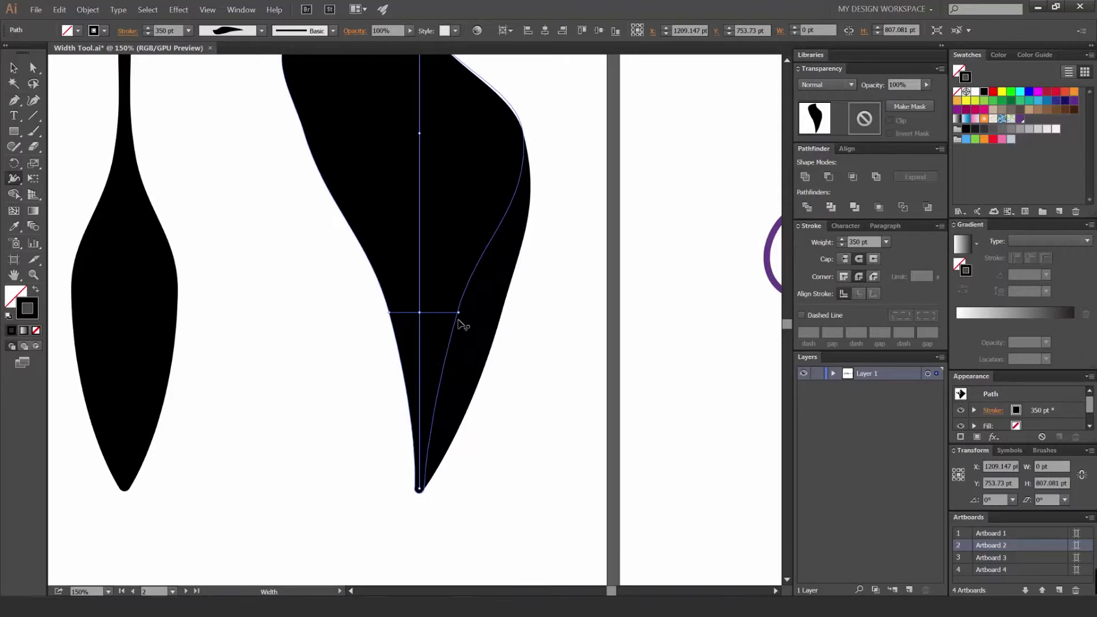
drag(459, 321, 528, 379)
key(a)
click(539, 321)
scroll(515, 317, down, 1)
key(v)
click(431, 171)
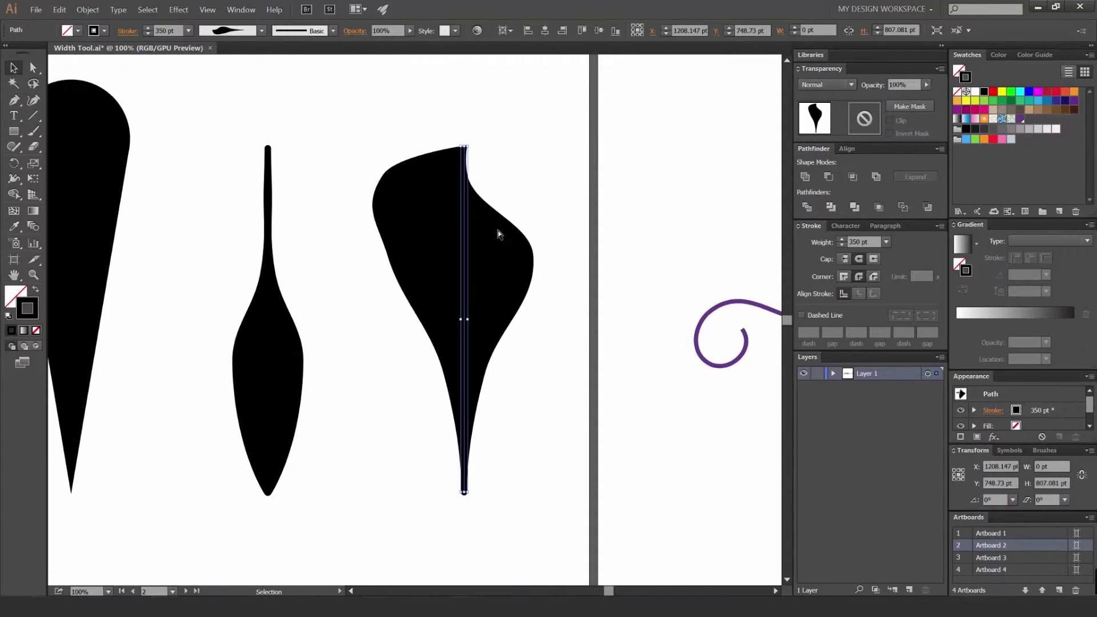
Step: Try to widen the right line's middle width point to about 420.7 pt together with its neighbouring width points
key(a)
key(ctrl+minus)
key(ctrl+minus)
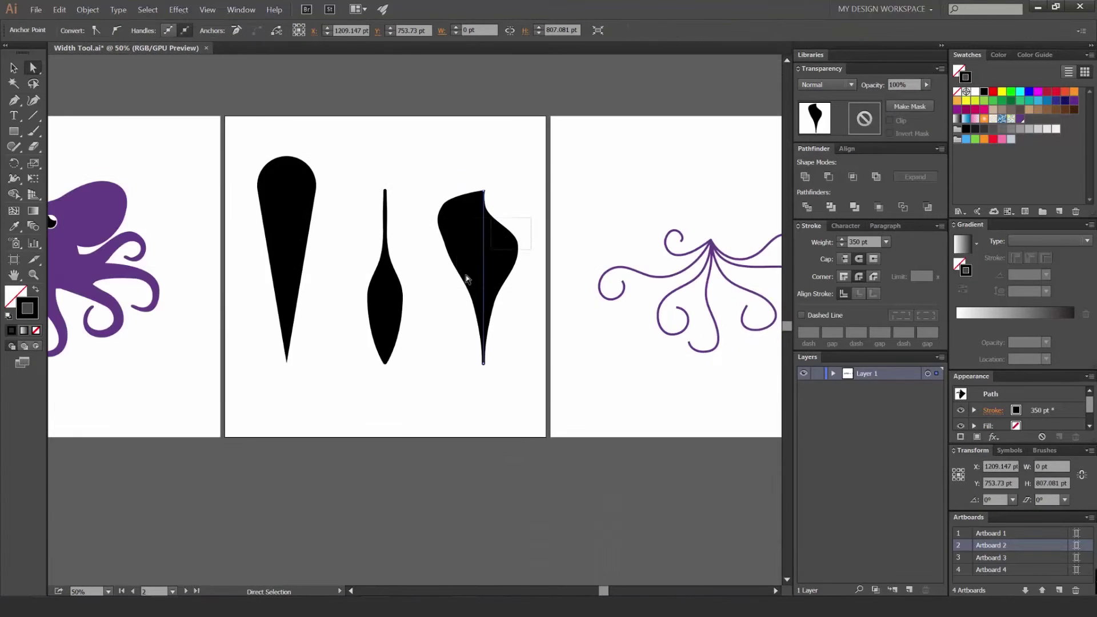
key(shift+w)
scroll(502, 294, up, 3)
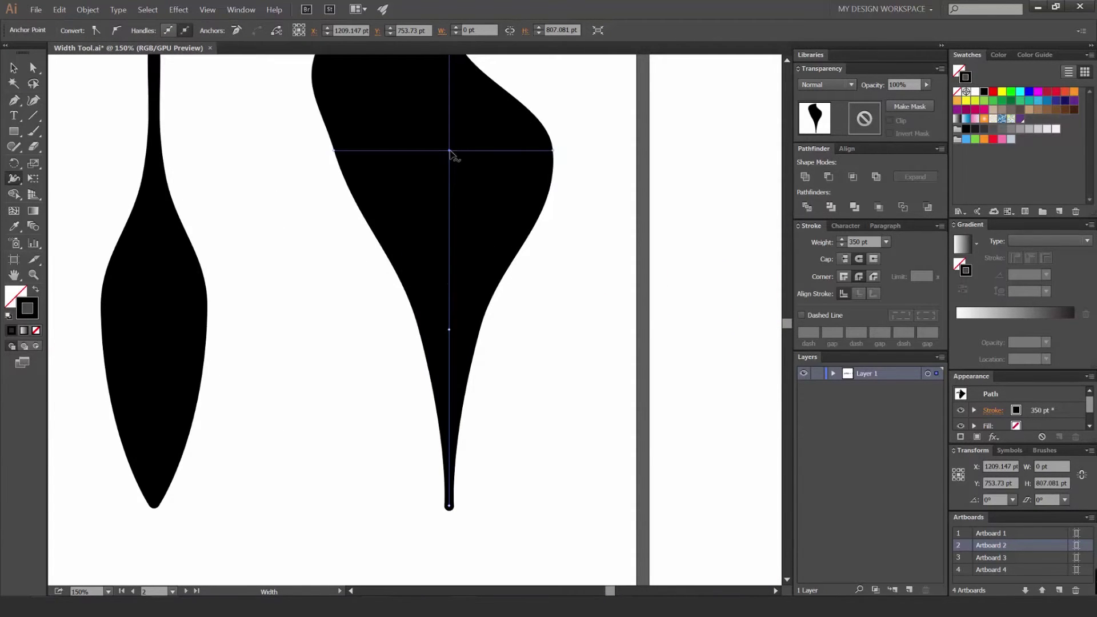
mouse_move(554, 152)
mouse_down()
mouse_move(561, 170)
mouse_move(580, 169)
mouse_up()
scroll(506, 243, up, 2)
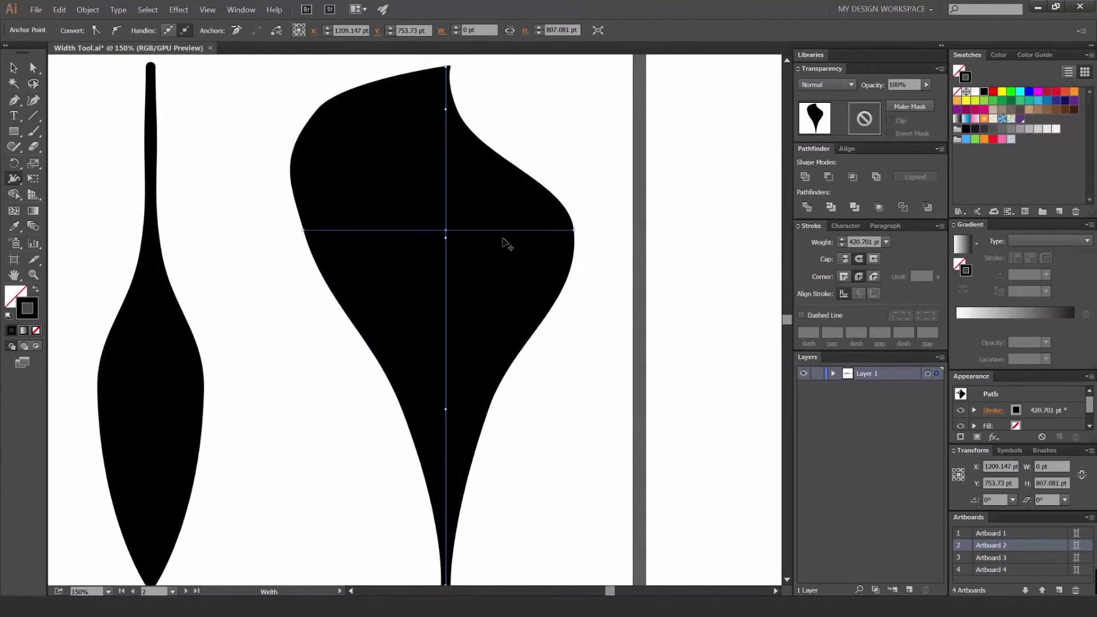
key(ctrl+z)
Step: Try to pinch the right line at a new width point just above its middle width point
mouse_move(450, 196)
mouse_down()
mouse_move(523, 202)
mouse_move(478, 211)
mouse_up()
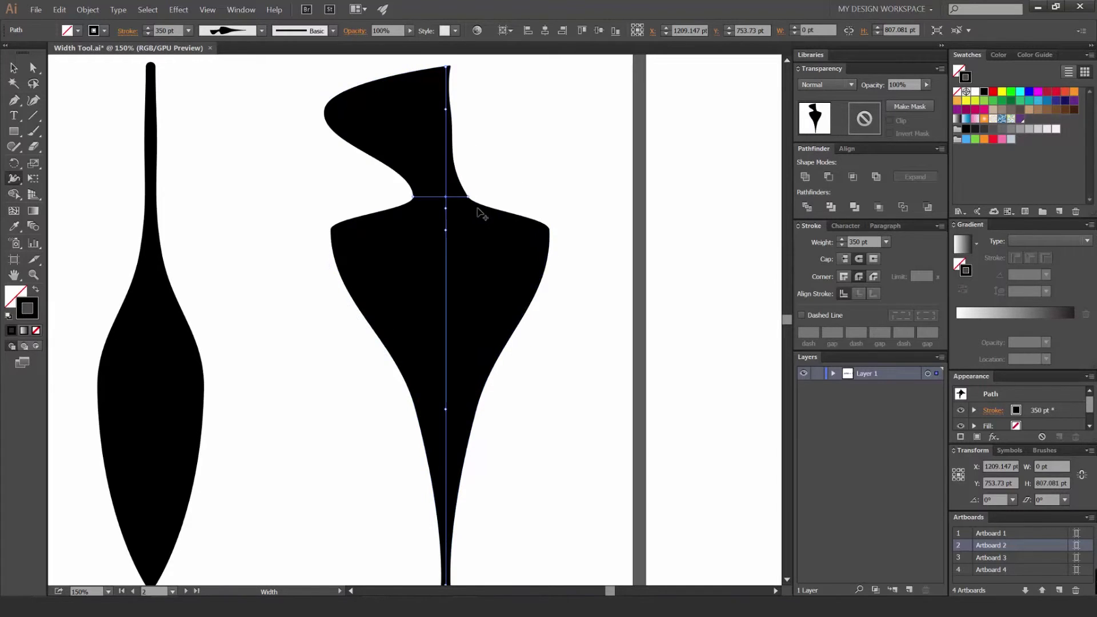
scroll(509, 172, up, 3)
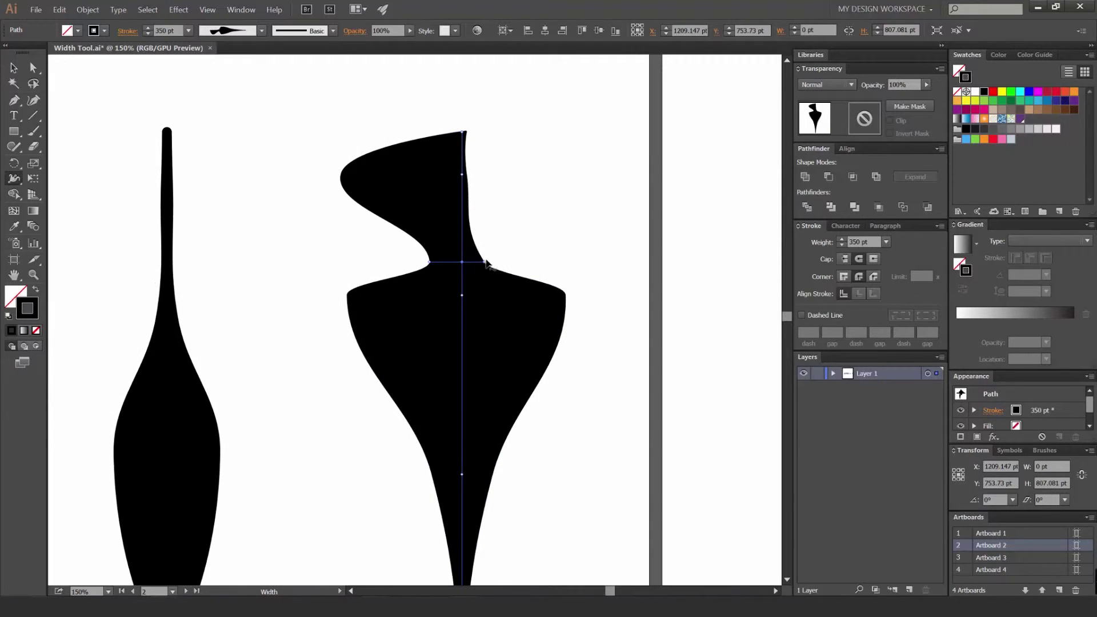
key(ctrl+z)
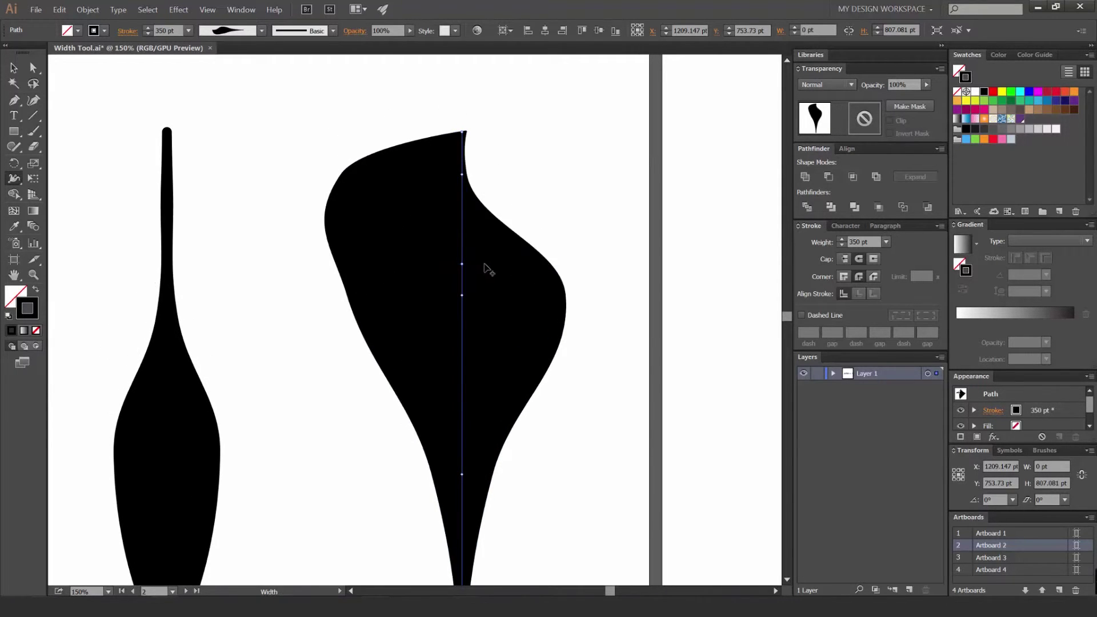
Step: Narrow the right line above its middle width point, adjusting the neighbouring width points too, to a weight of about 283.8 pt
drag(463, 262, 519, 266)
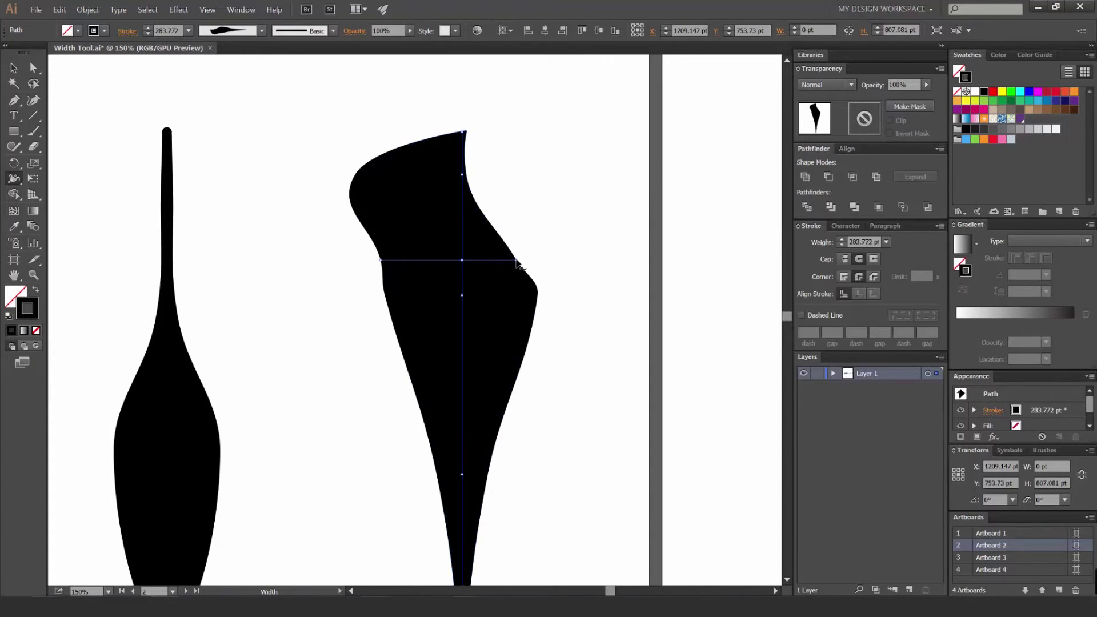
key(a)
click(573, 240)
scroll(558, 259, down, 1)
key(v)
drag(571, 228, 458, 301)
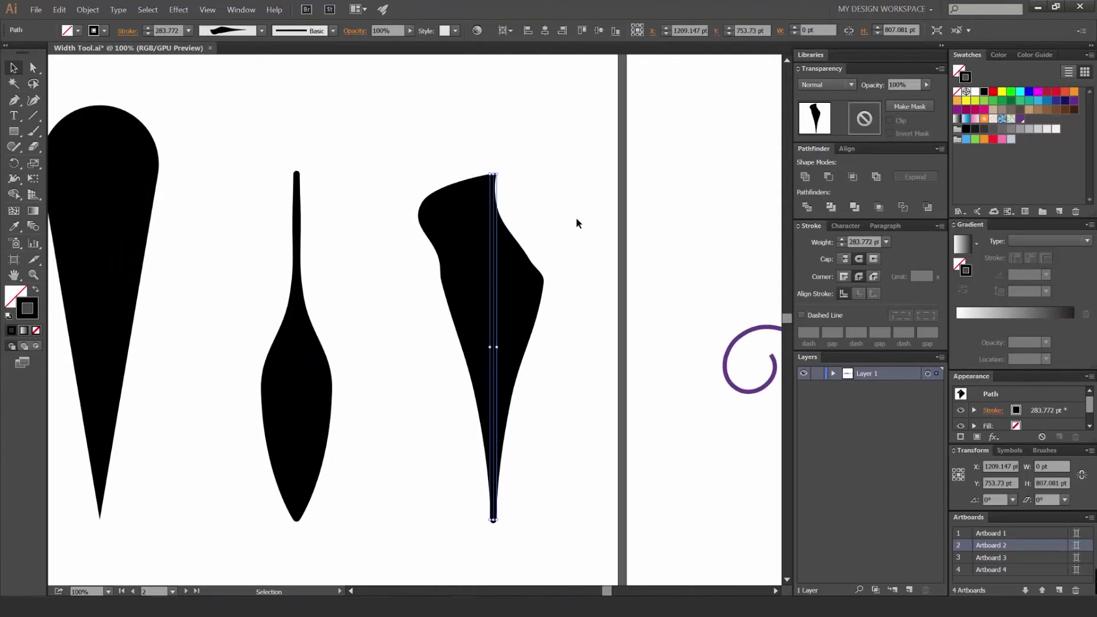
Step: Examine the right shape and the straight path running through its centre
click(577, 221)
click(501, 280)
click(501, 284)
key(ctrl+=)
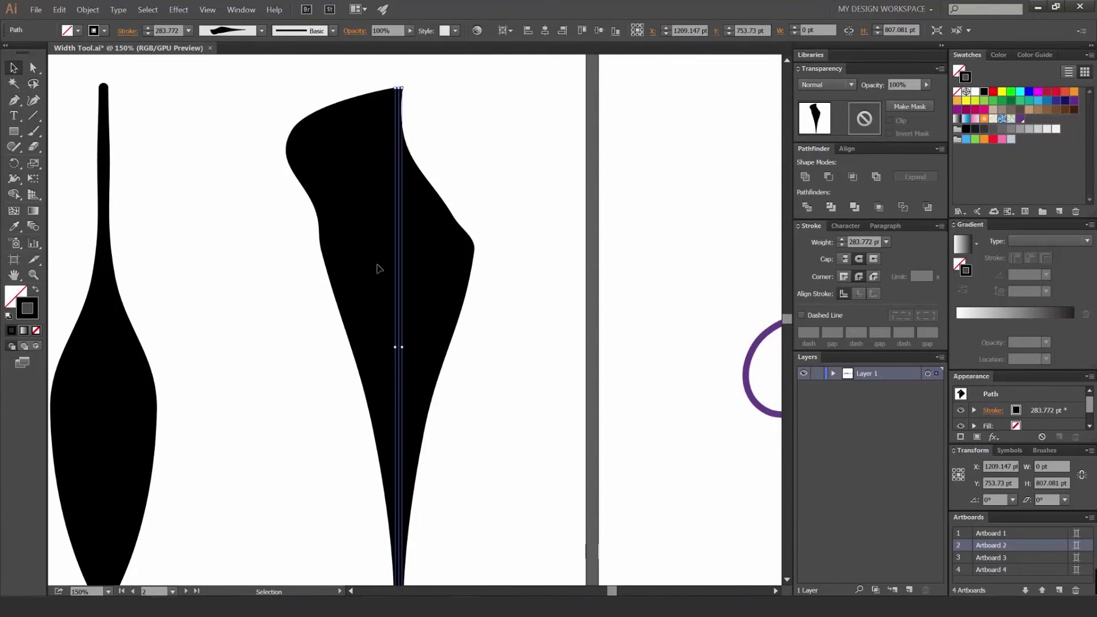
click(505, 142)
click(419, 235)
scroll(452, 229, down, 1)
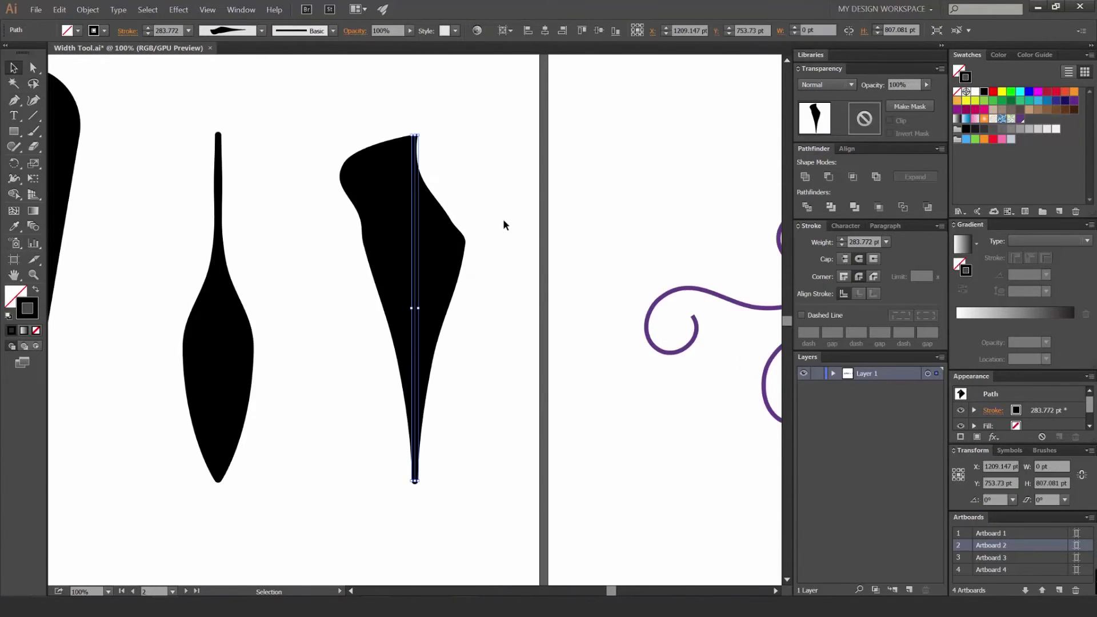
click(499, 224)
scroll(498, 224, down, 1)
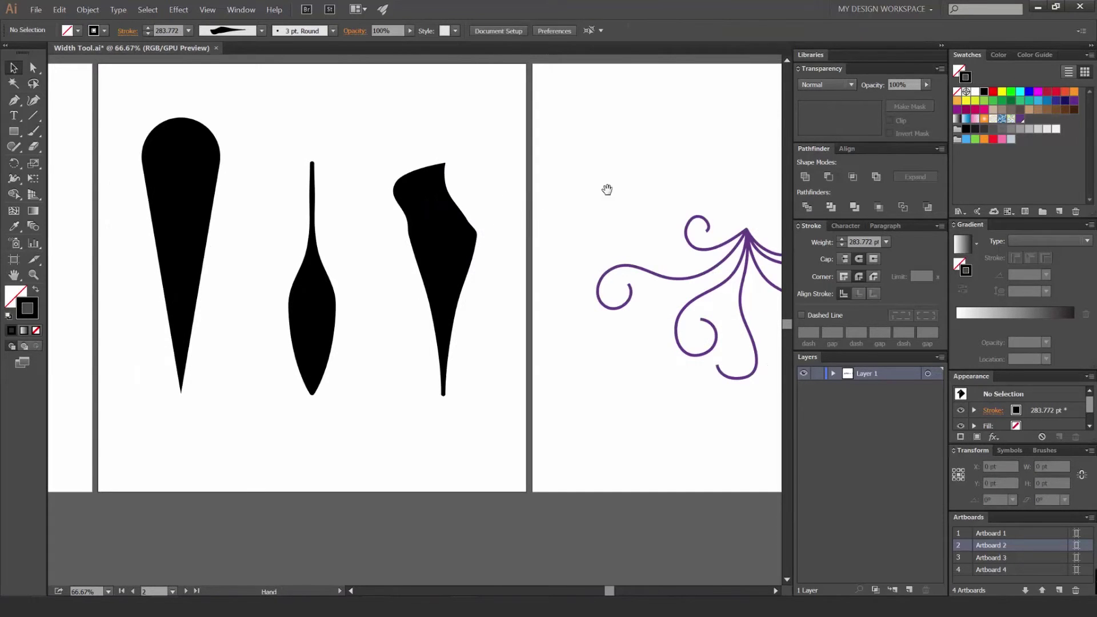
Step: With the Width tool, thicken the curled upper-left tentacle and the long left tentacle on Artboard 3
drag(607, 190, 390, 187)
drag(566, 175, 548, 124)
scroll(440, 163, up, 1)
scroll(493, 152, up, 1)
drag(392, 207, 363, 277)
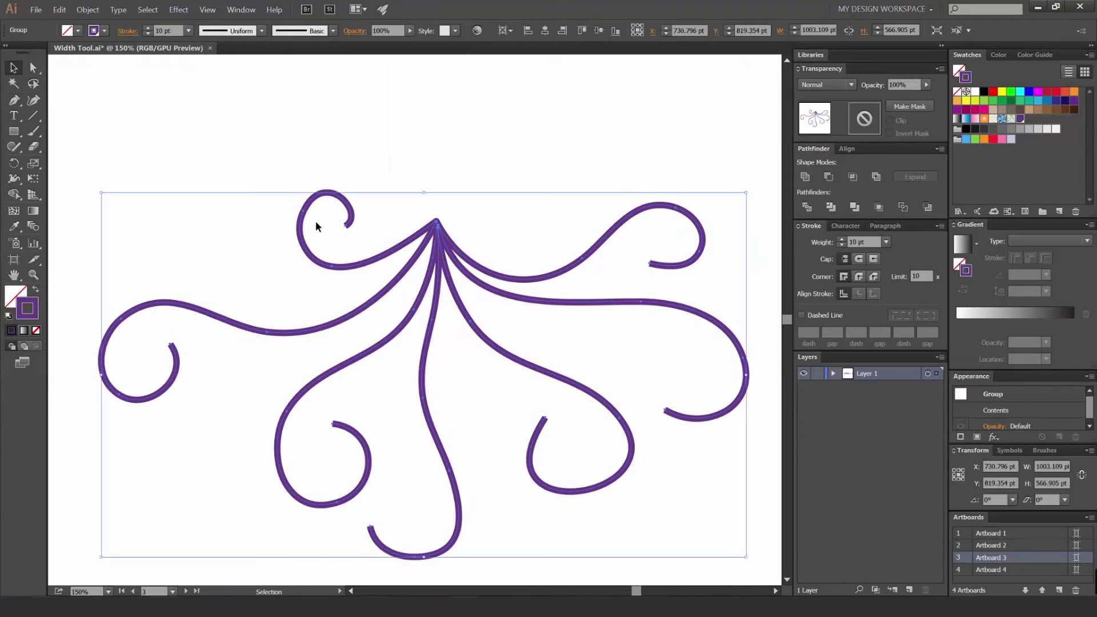
key(shift+w)
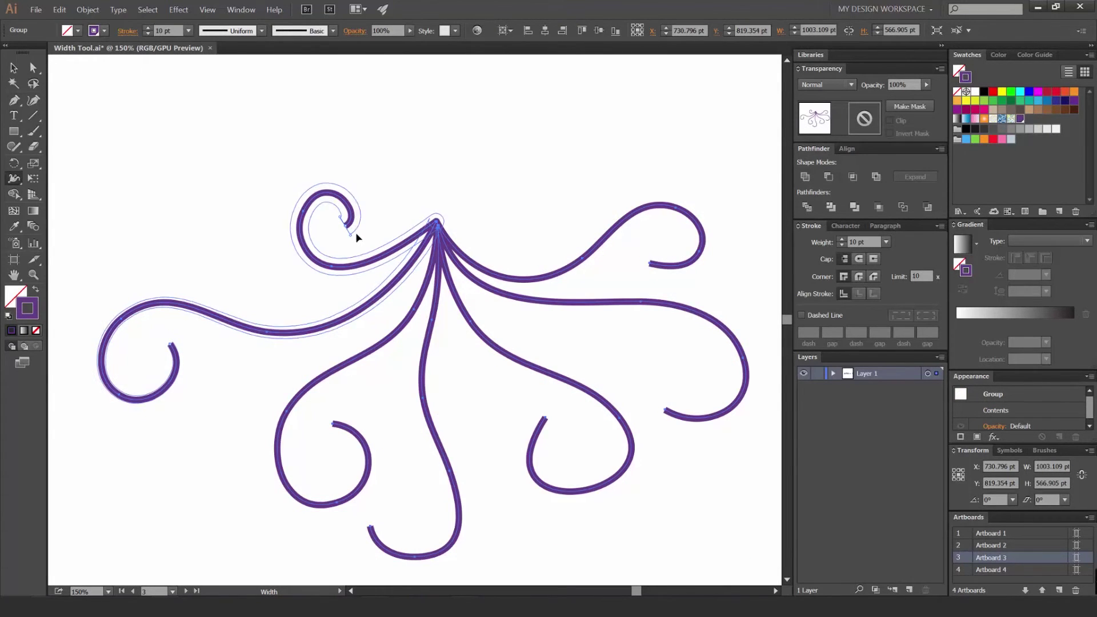
drag(357, 235, 360, 233)
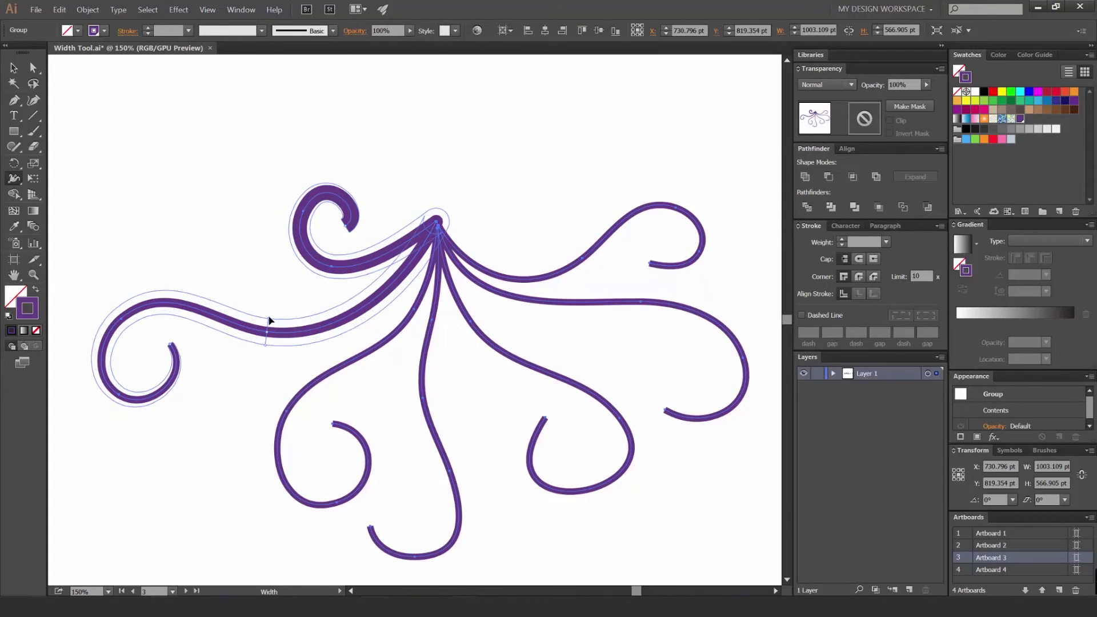
drag(268, 318, 269, 315)
ctrl+click(275, 299)
Step: Widen the lower-left tentacle to about 40.4 pt and thicken the central tentacle beside it
drag(289, 370, 294, 264)
ctrl+click(296, 297)
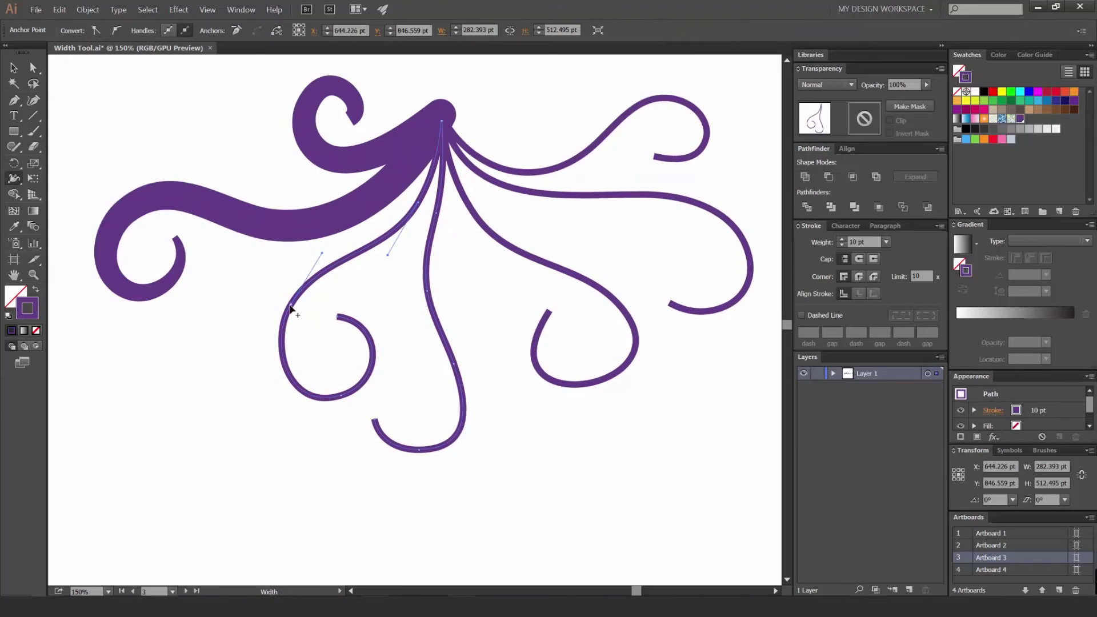
drag(290, 304, 279, 301)
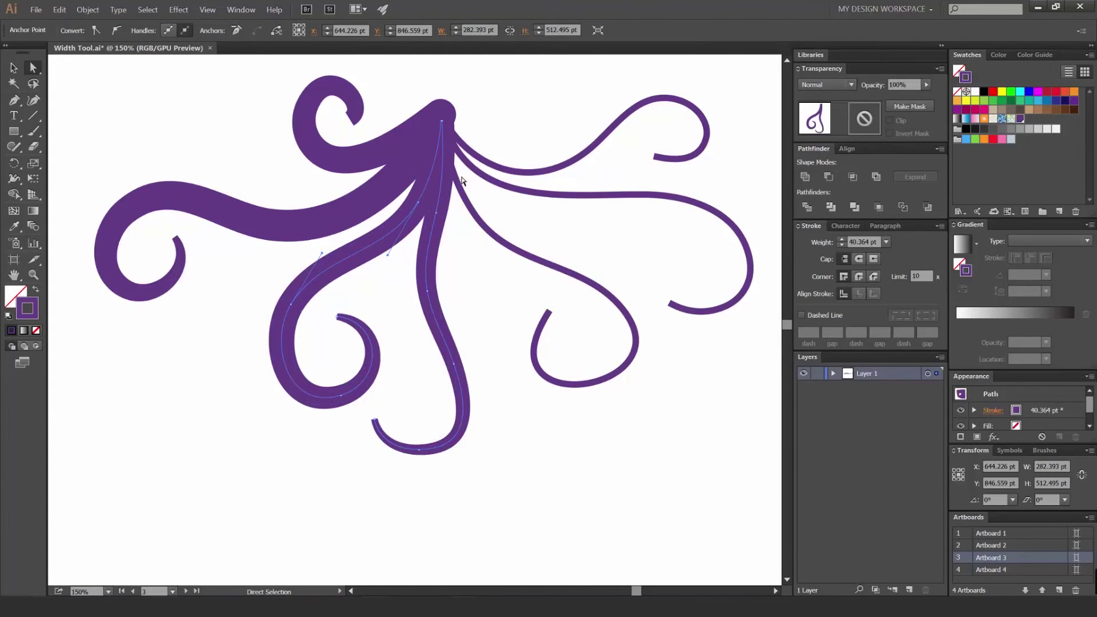
Step: Select the lower-right tentacle and widen it to about 39.8 pt with the Width tool
mouse_move(483, 195)
mouse_down()
mouse_move(472, 249)
mouse_move(487, 215)
mouse_up()
click(475, 226)
key(shift+w)
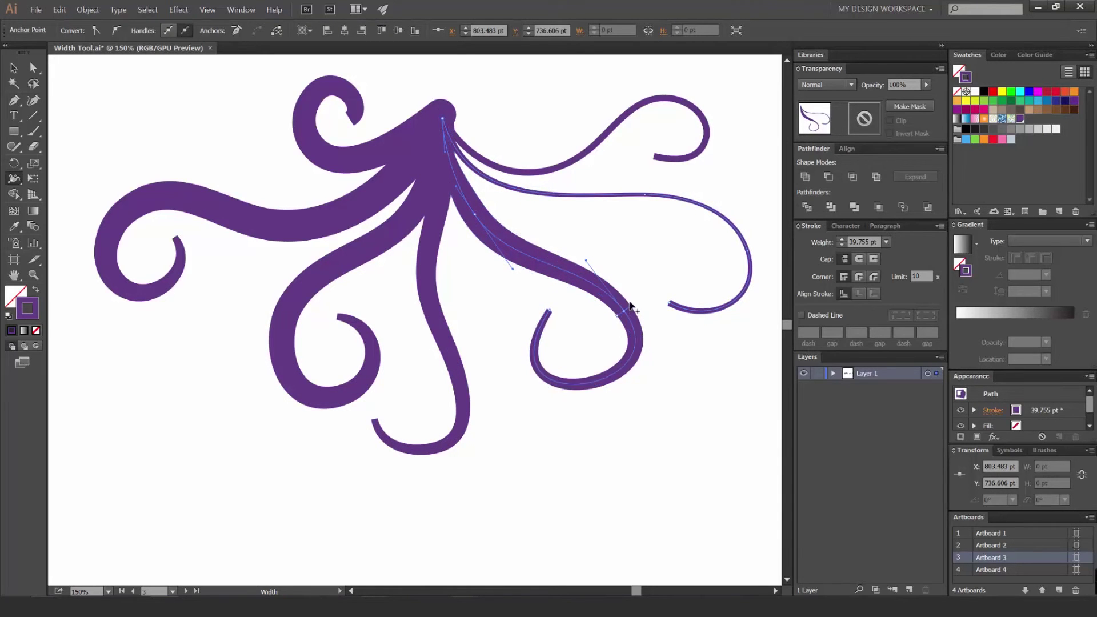
Step: Thicken the middle-right tentacle and widen the upper-right tentacle to about 44 pt
drag(607, 235, 538, 272)
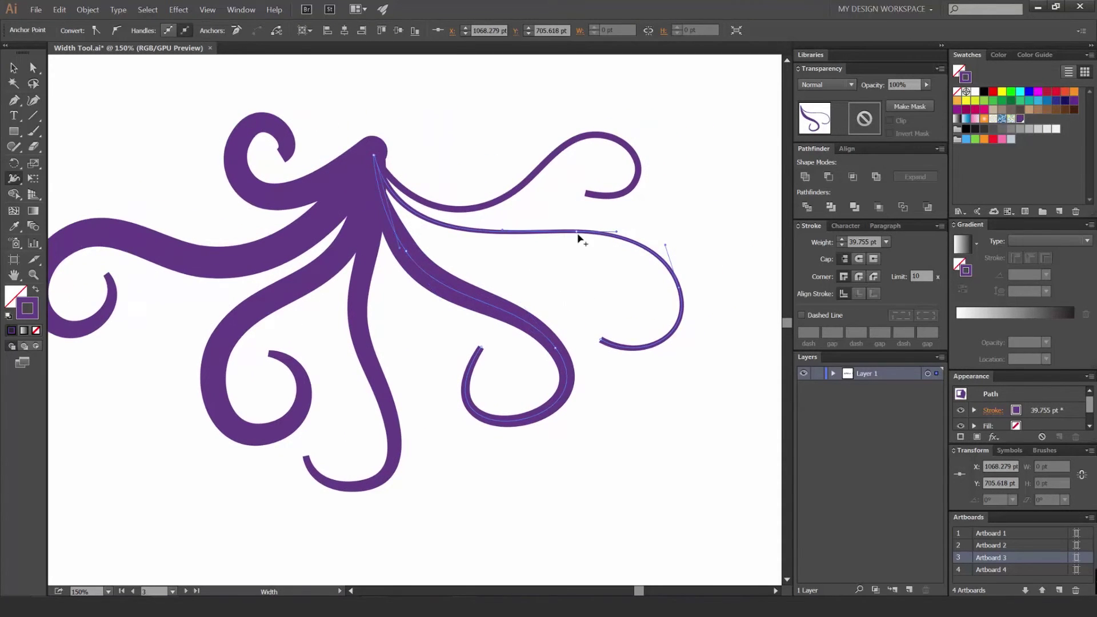
drag(577, 232, 581, 225)
key(ctrl+plus)
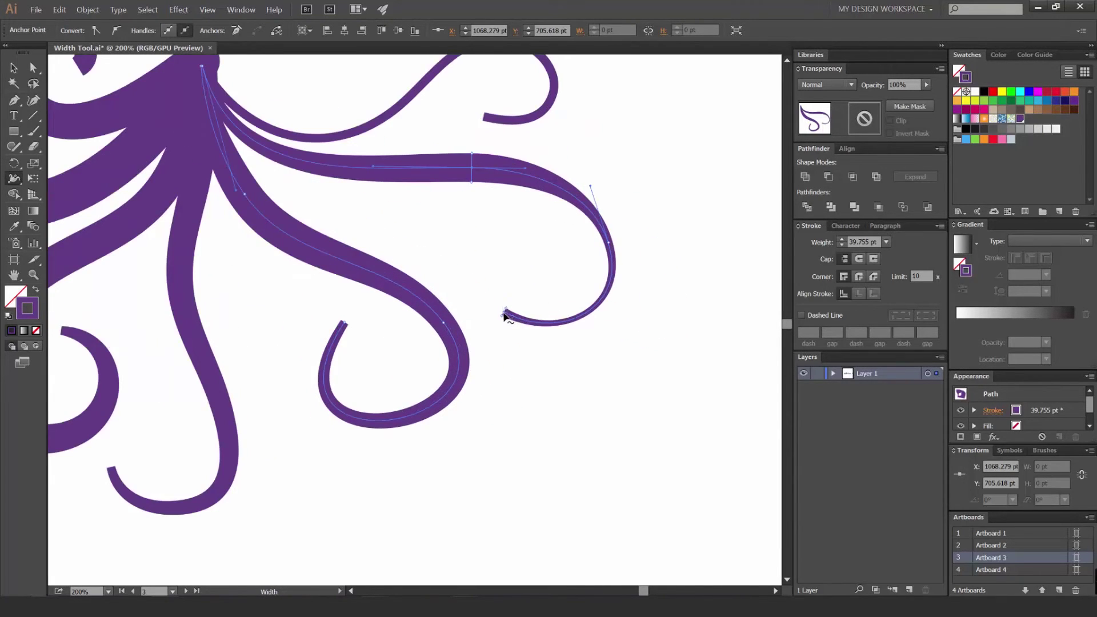
drag(515, 175, 508, 280)
drag(432, 176, 419, 158)
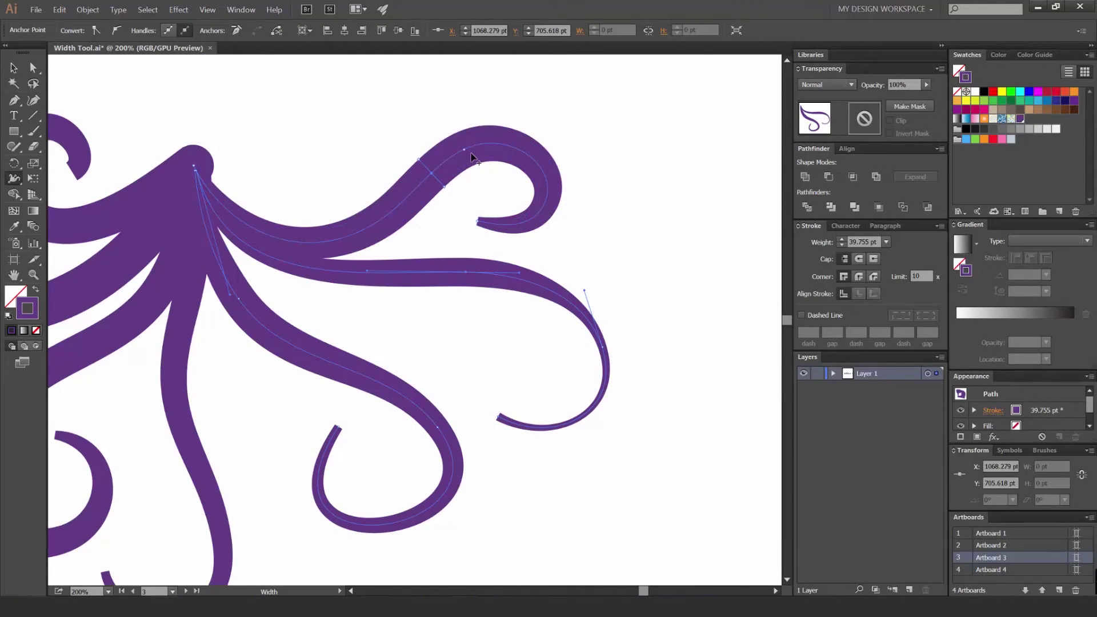
Step: Select the upper-right tentacle and give its stroke a round cap
key(a)
click(490, 186)
click(498, 215)
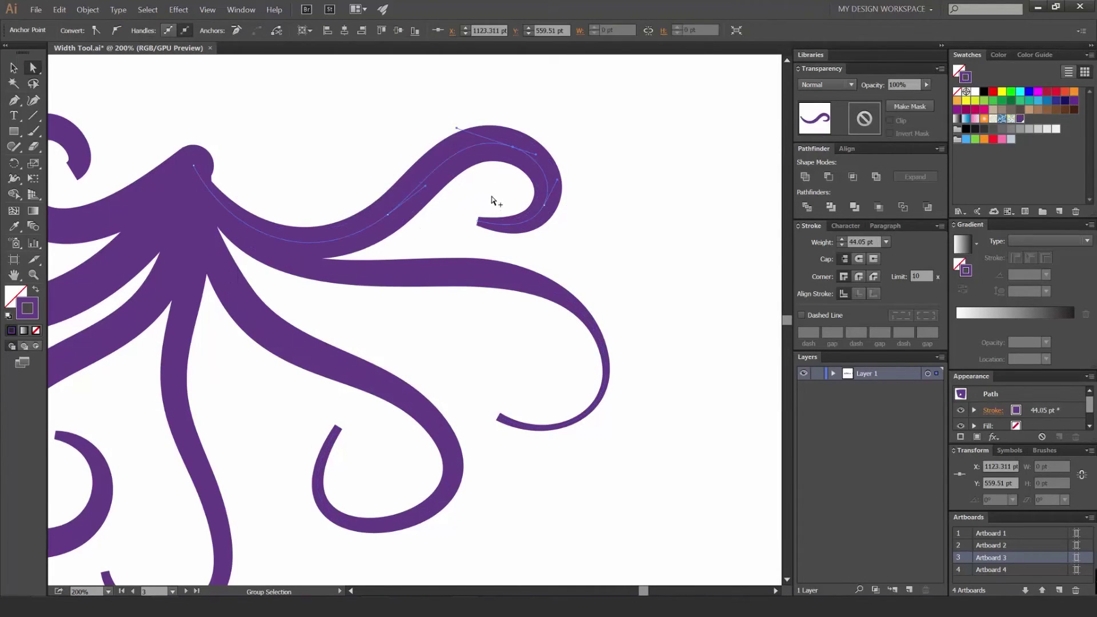
scroll(493, 200, up, 2)
click(479, 210)
click(460, 242)
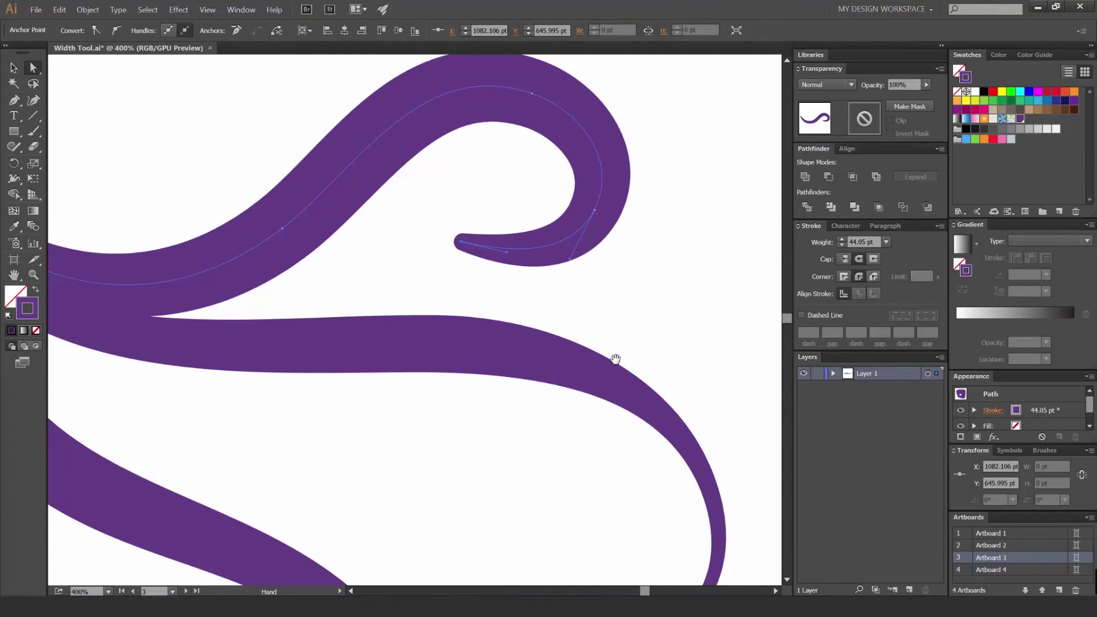
Step: Apply a round cap to the strokes of the middle-right and lower-right tentacles
scroll(612, 362, down, 3)
click(642, 318)
click(859, 259)
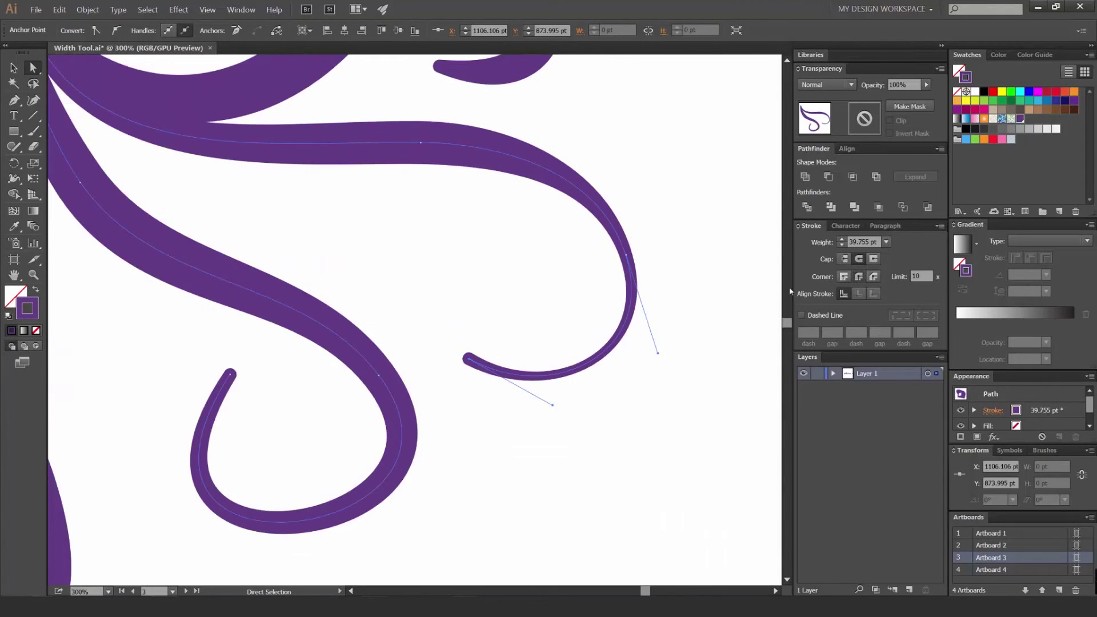
Step: Select the bottom-centre tentacle and apply a round cap to the stroke it shares with the lower-left tentacle
click(859, 277)
drag(426, 351, 628, 279)
drag(500, 243, 854, 113)
drag(472, 366, 430, 401)
click(433, 401)
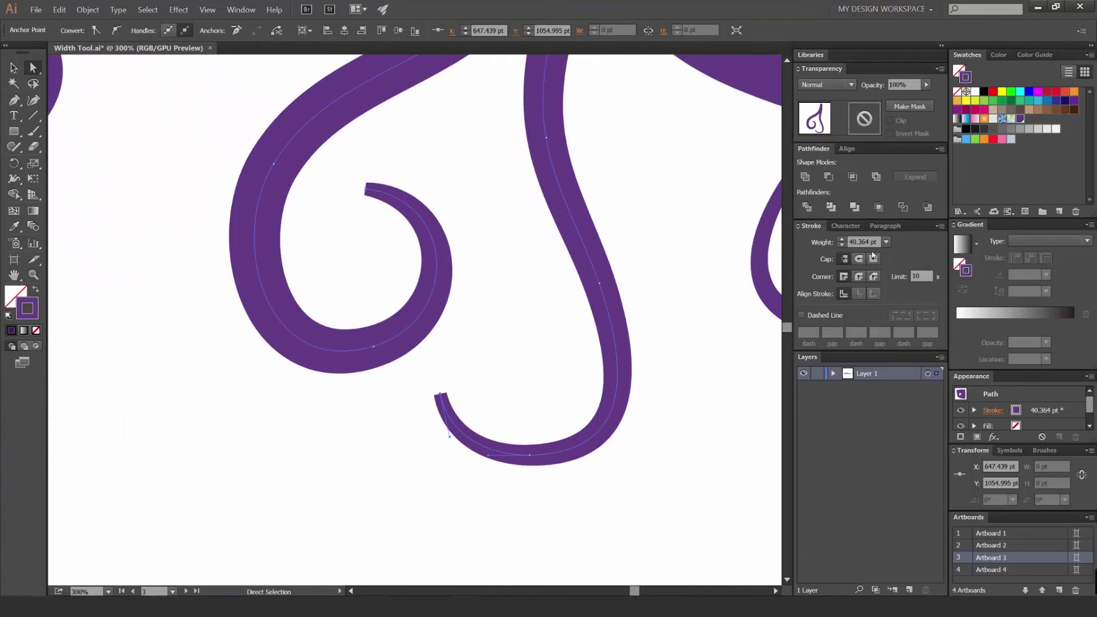
scroll(543, 392, up, 5)
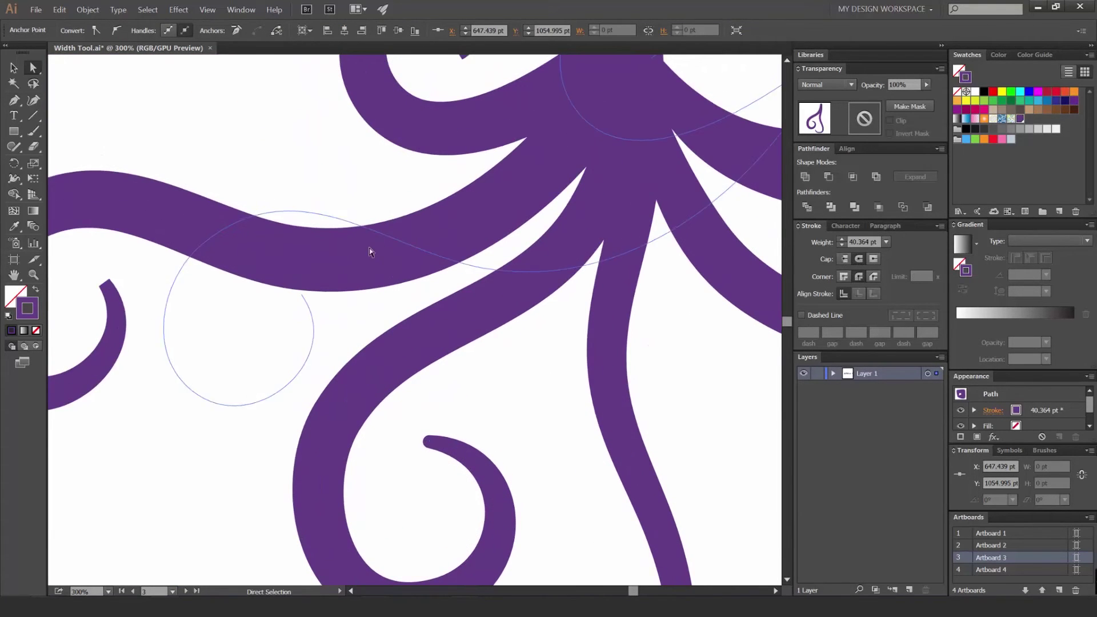
Step: Select the tip of the far-left tentacle, give its stroke a round cap, and deselect it
click(368, 247)
scroll(324, 186, left, 3)
click(294, 296)
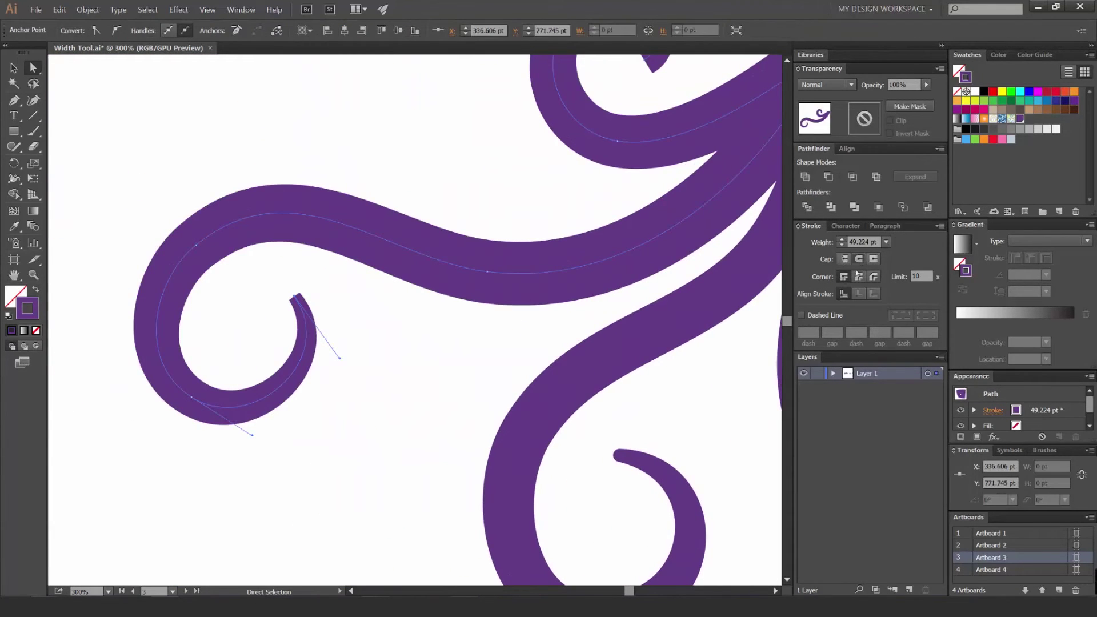
click(478, 191)
Step: Select the upper-left tentacle and narrow its curled tip with the Width tool
scroll(597, 306, up, 5)
scroll(612, 245, right, 3)
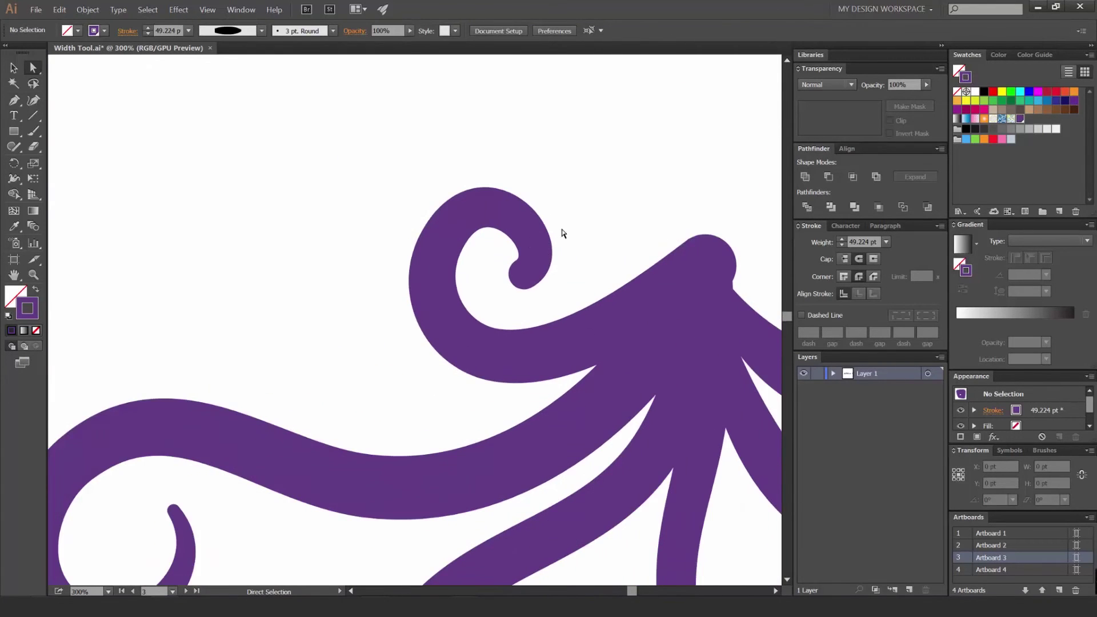
click(523, 274)
key(shift+w)
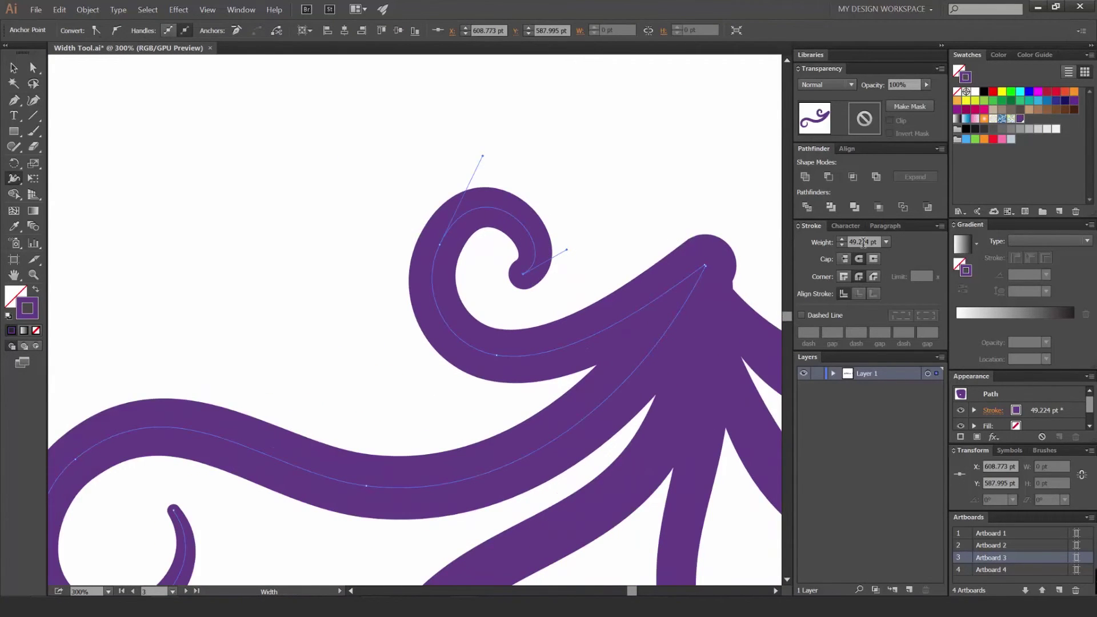
key(a)
key(v)
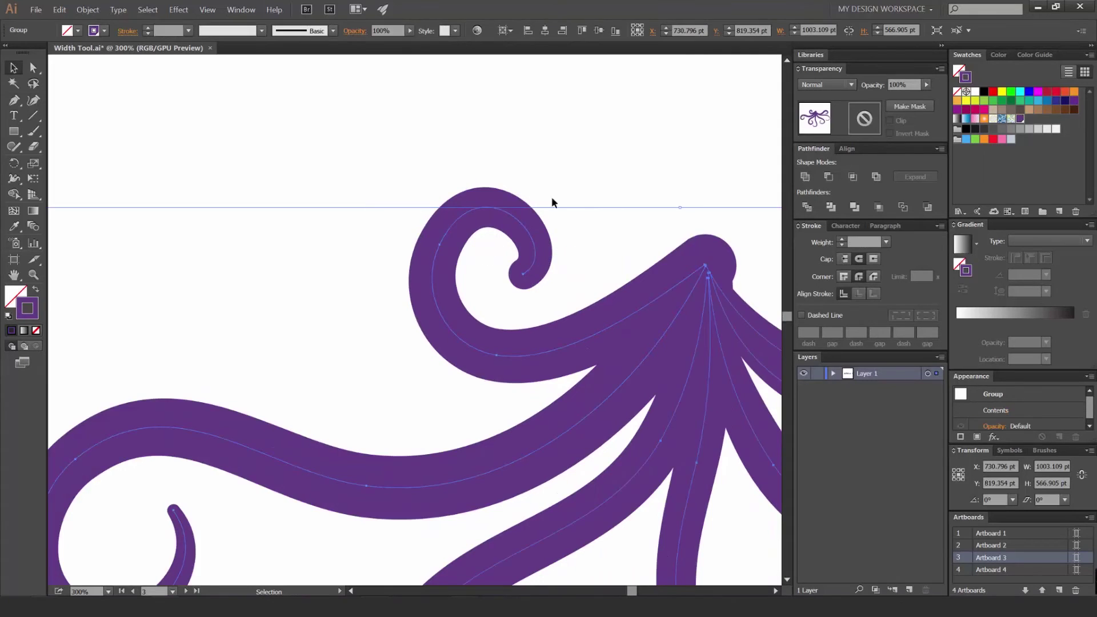
key(a)
drag(566, 173, 494, 287)
key(c)
key(space)
drag(552, 228, 497, 194)
key(shift+w)
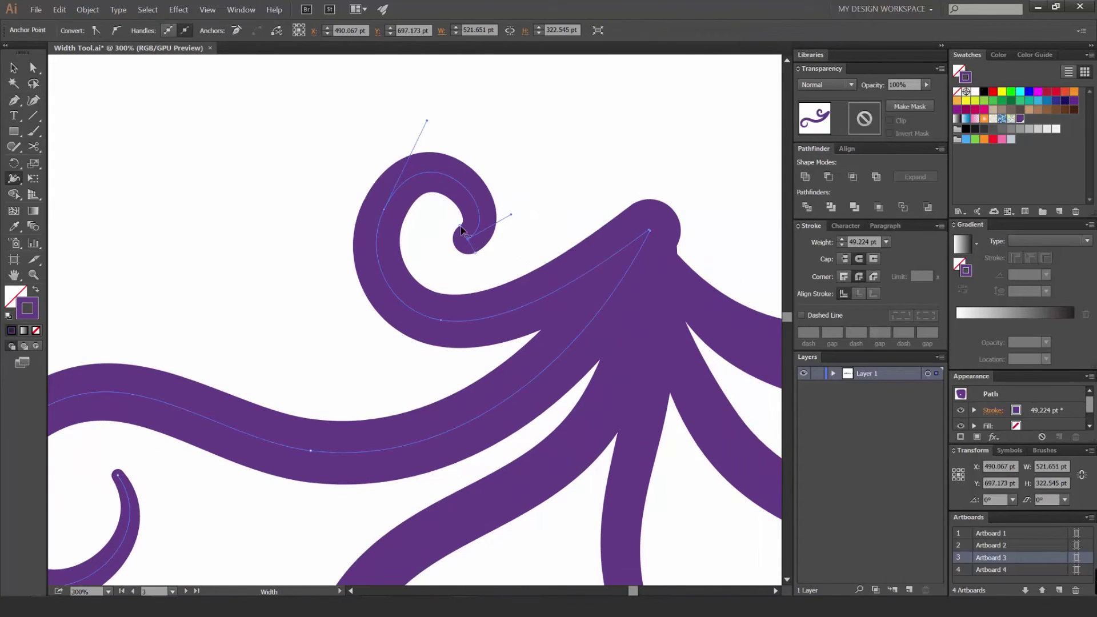
drag(460, 227, 464, 232)
key(a)
click(506, 250)
click(486, 299)
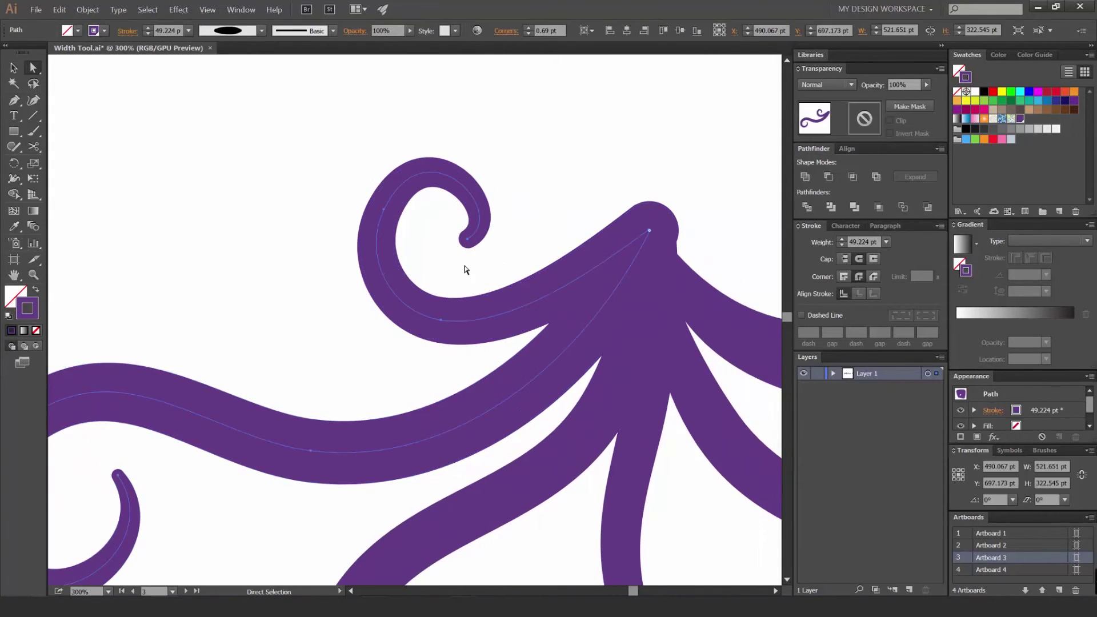
Step: Try a butt cap on the upper-left tentacle's tip and restore the round cap
key(space)
drag(434, 279, 480, 194)
click(451, 178)
scroll(452, 179, up, 1)
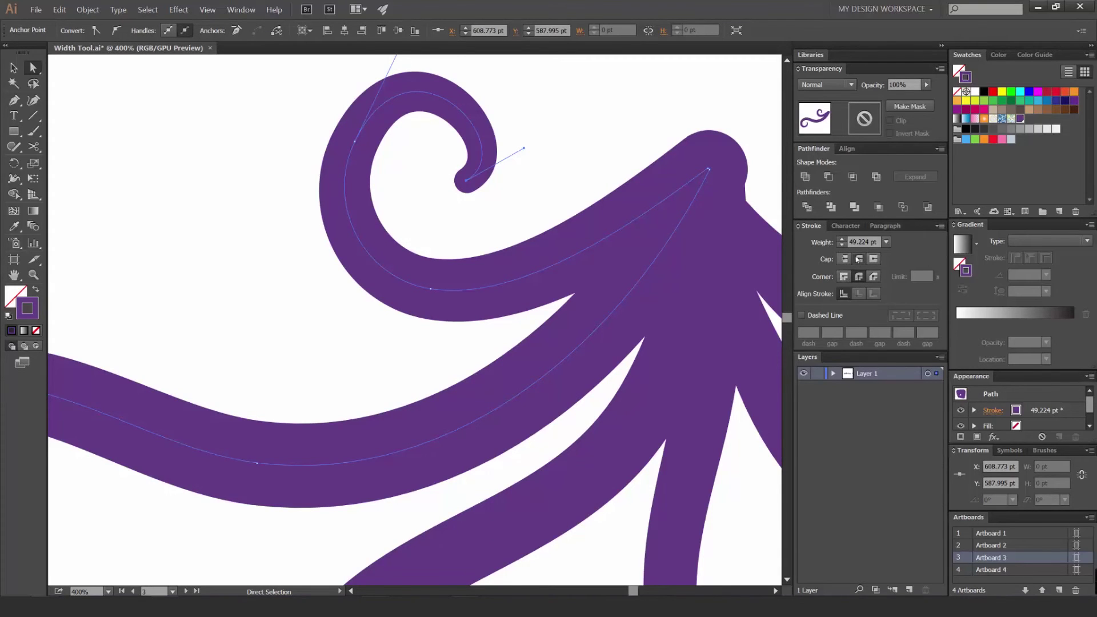
click(842, 260)
scroll(593, 218, up, 2)
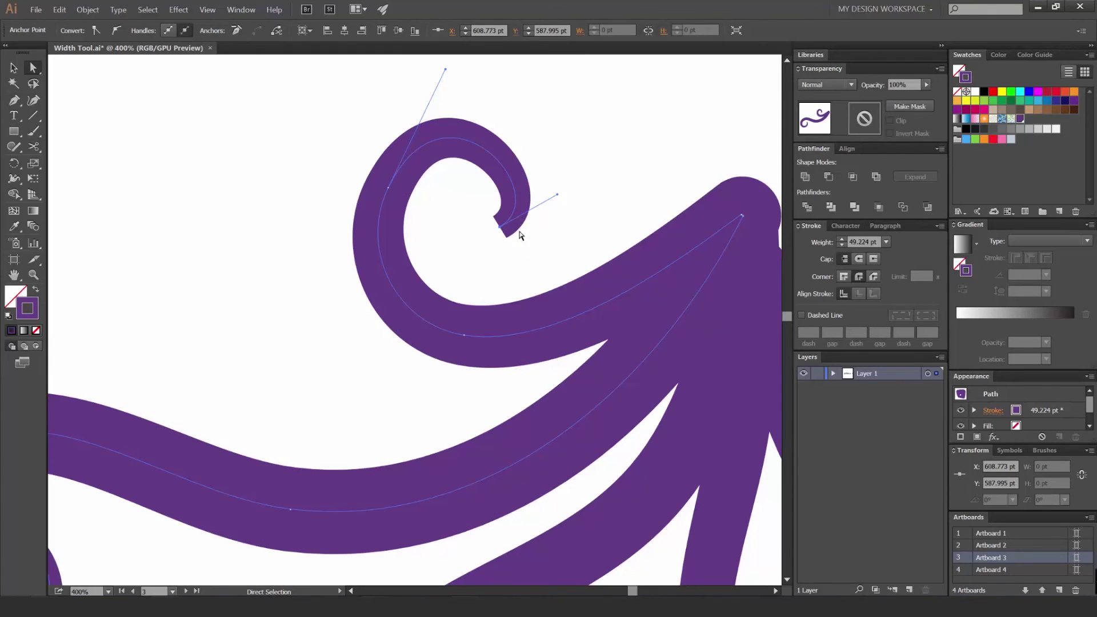
click(860, 261)
Step: Examine the shapes and tips of all the tentacles with the artwork deselected
scroll(601, 211, down, 3)
drag(497, 210, 343, 211)
key(v)
click(598, 181)
scroll(599, 182, down, 1)
drag(669, 226, 585, 242)
click(606, 275)
scroll(671, 304, up, 2)
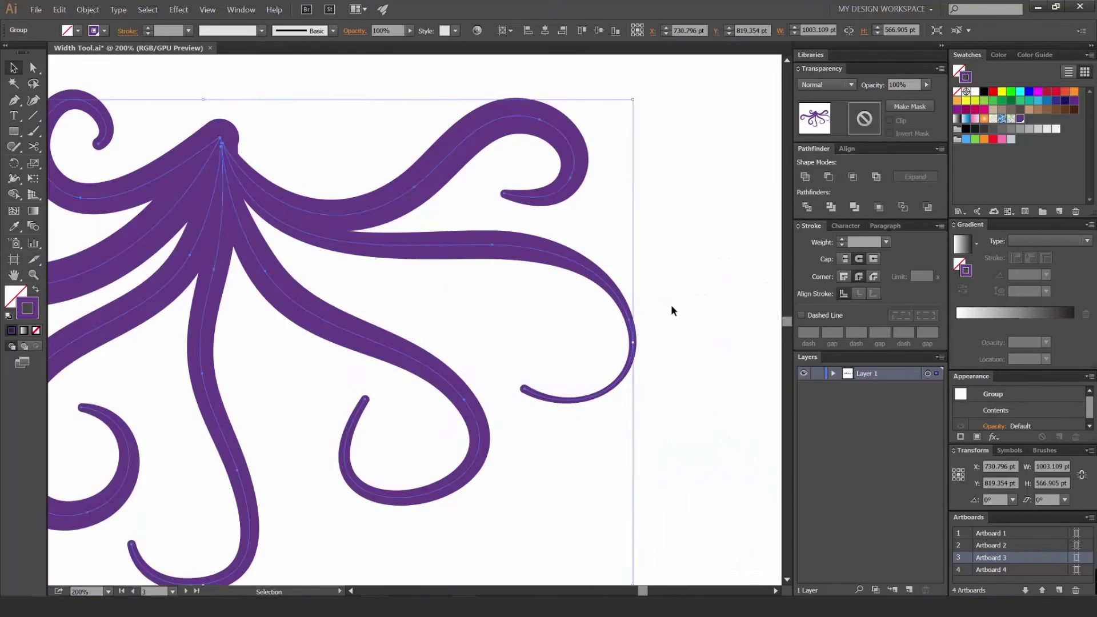
click(657, 304)
scroll(654, 304, down, 3)
key(alt+v)
drag(675, 269, 553, 274)
scroll(478, 185, down, 1)
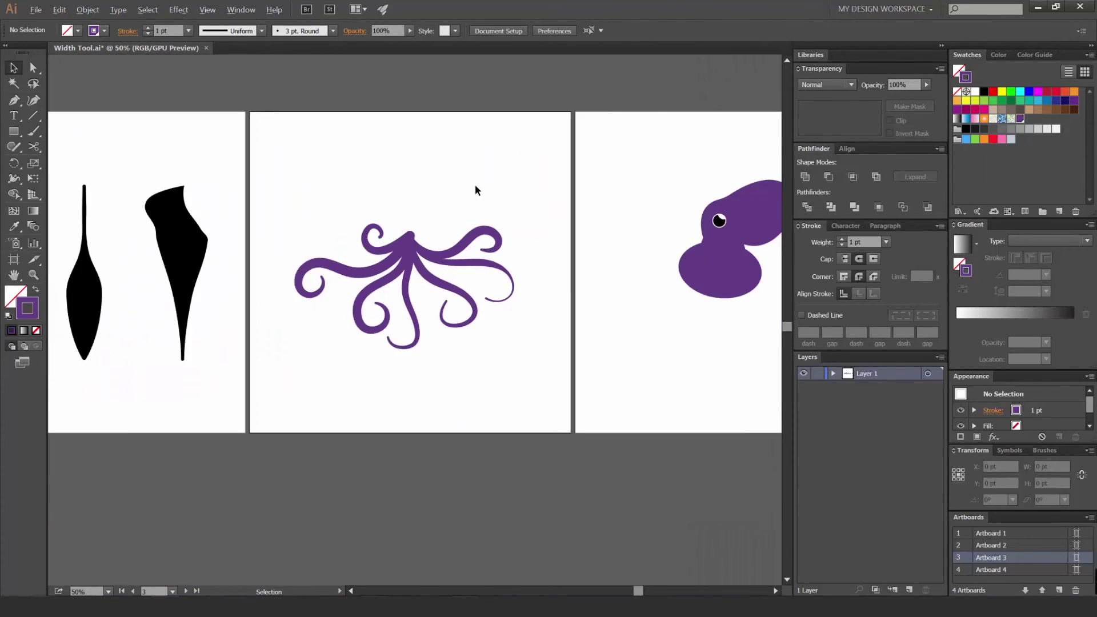
Step: Duplicate the tentacle group onto the octopus body on the fourth artboard
scroll(431, 212, up, 1)
click(406, 315)
key(alt+space)
drag(488, 299, 335, 259)
drag(266, 226, 671, 267)
scroll(524, 311, right, 3)
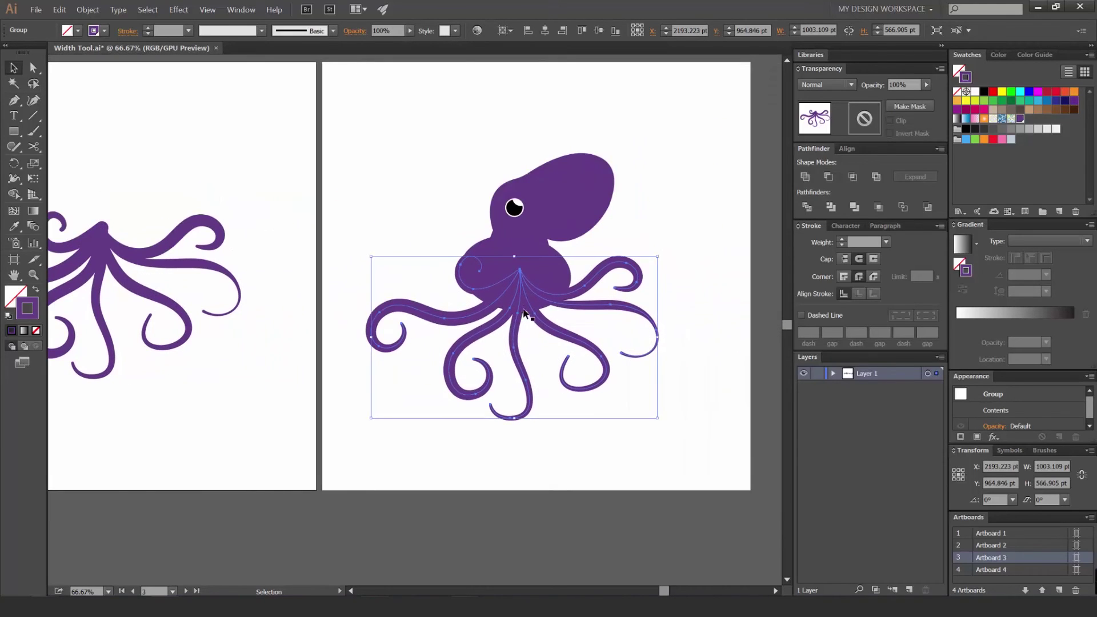
Step: Scale the copied tentacles up to about 1354 pt wide and align their origin with the octopus's lower body
drag(521, 286, 510, 279)
drag(648, 249, 696, 210)
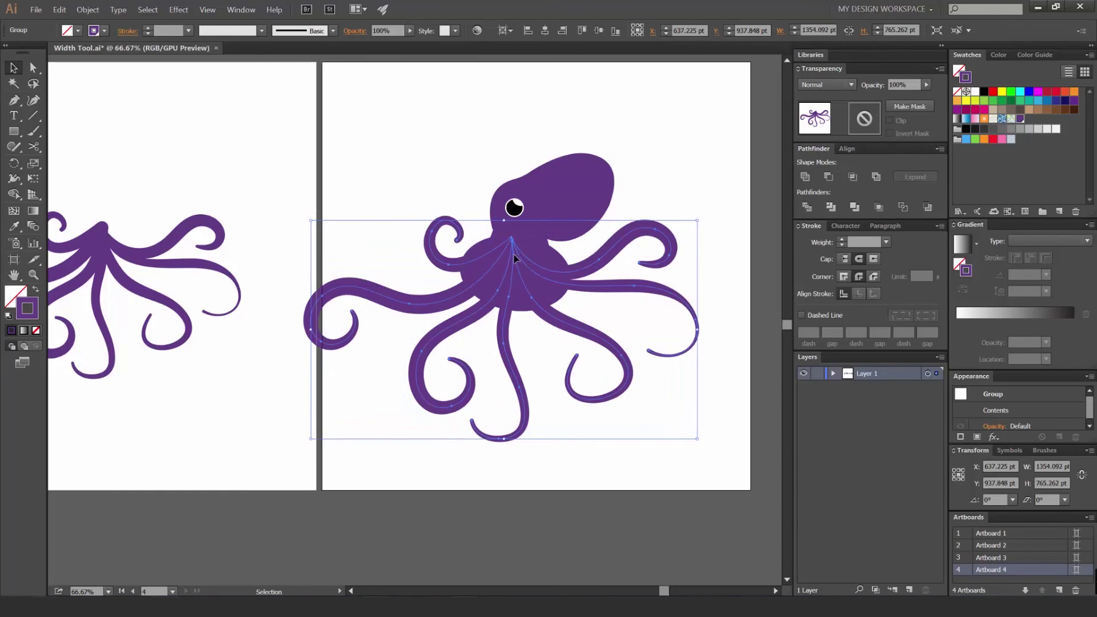
drag(514, 258, 518, 269)
Step: Select the whole octopus, including body, eye and tentacles, and move it 100 pt to the right on its artboard
drag(640, 123, 480, 295)
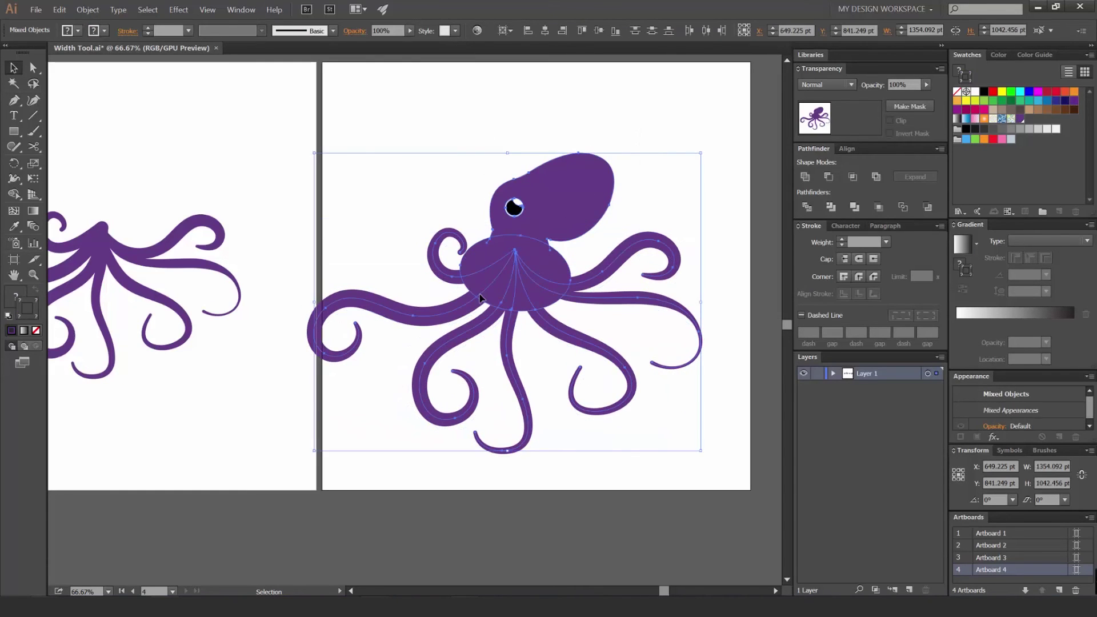
key(shift+Right)
key(shift+Right)
key(shift+Right)
key(shift+Right)
key(shift+Right)
key(shift+Right)
key(shift+Right)
key(shift+Right)
key(shift+Right)
key(shift+Right)
key(shift+Right)
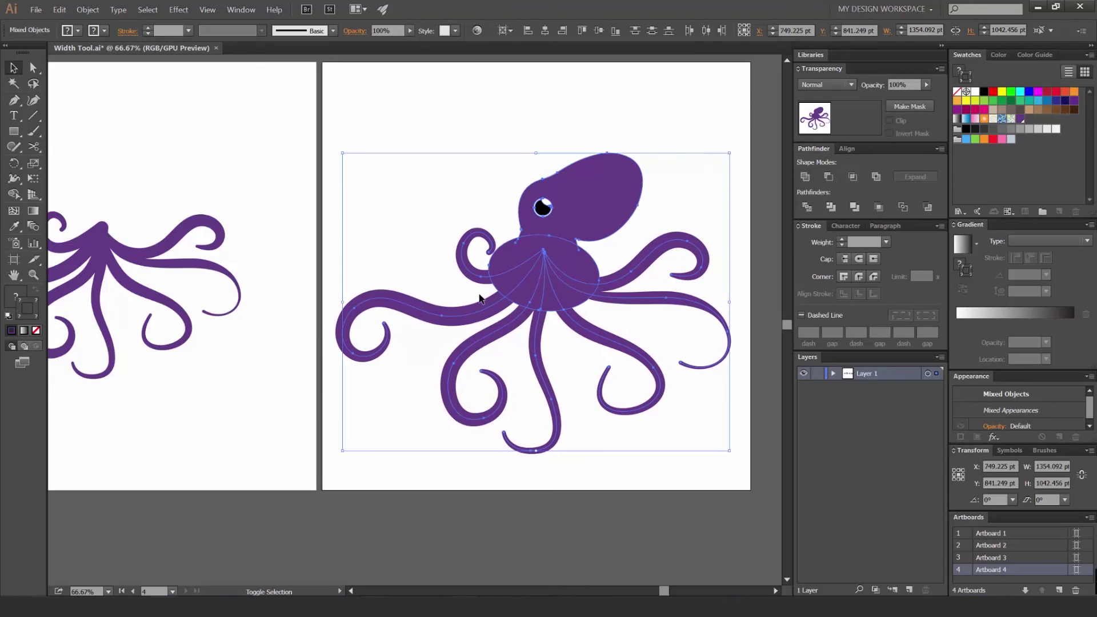
Step: Hide all the panels and nudge the selected octopus slightly upward on its artboard
key(space)
drag(479, 294, 388, 289)
key(Tab)
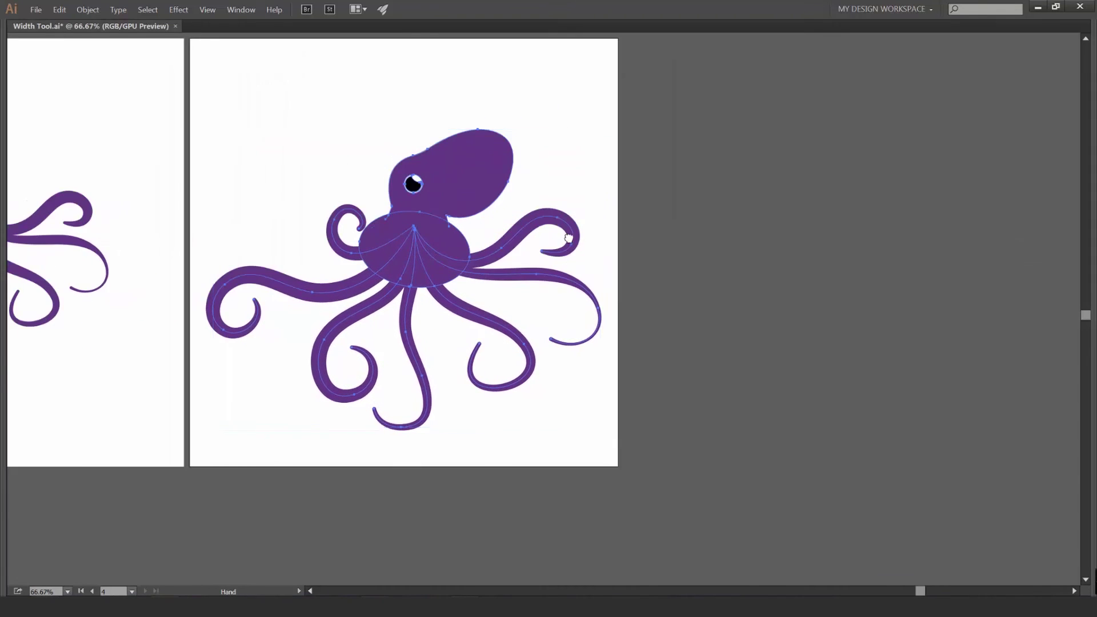
drag(564, 233, 659, 254)
key(shift+Up)
key(shift+Up)
key(shift+Up)
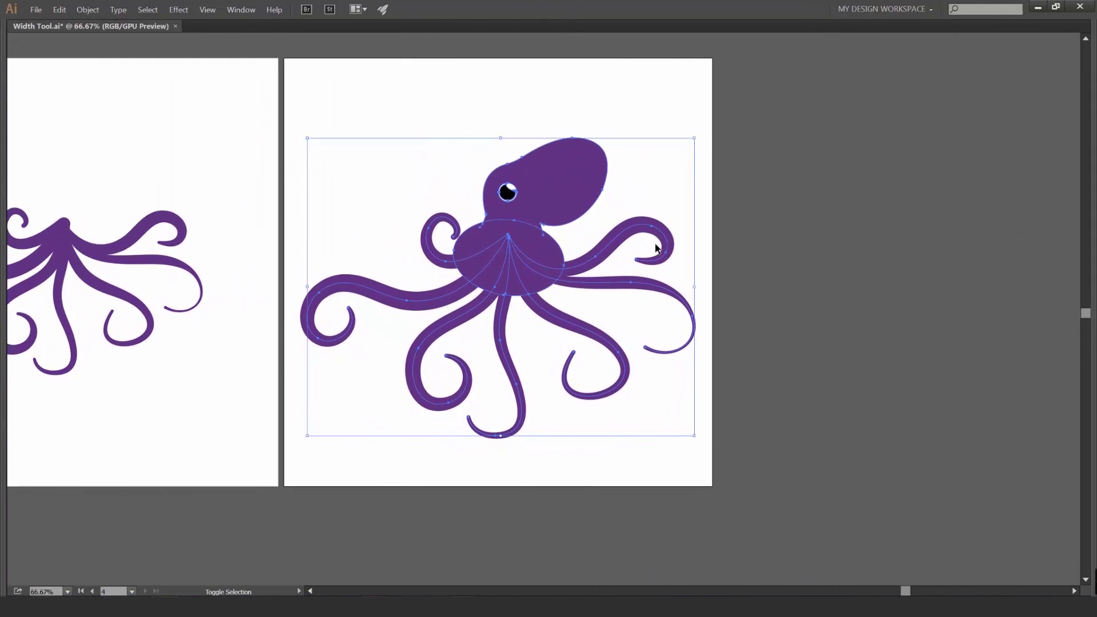
Step: Deselect the octopus and examine the finished illustration on the fourth artboard
click(782, 211)
scroll(781, 212, down, 2)
drag(782, 211, 672, 260)
scroll(666, 257, up, 1)
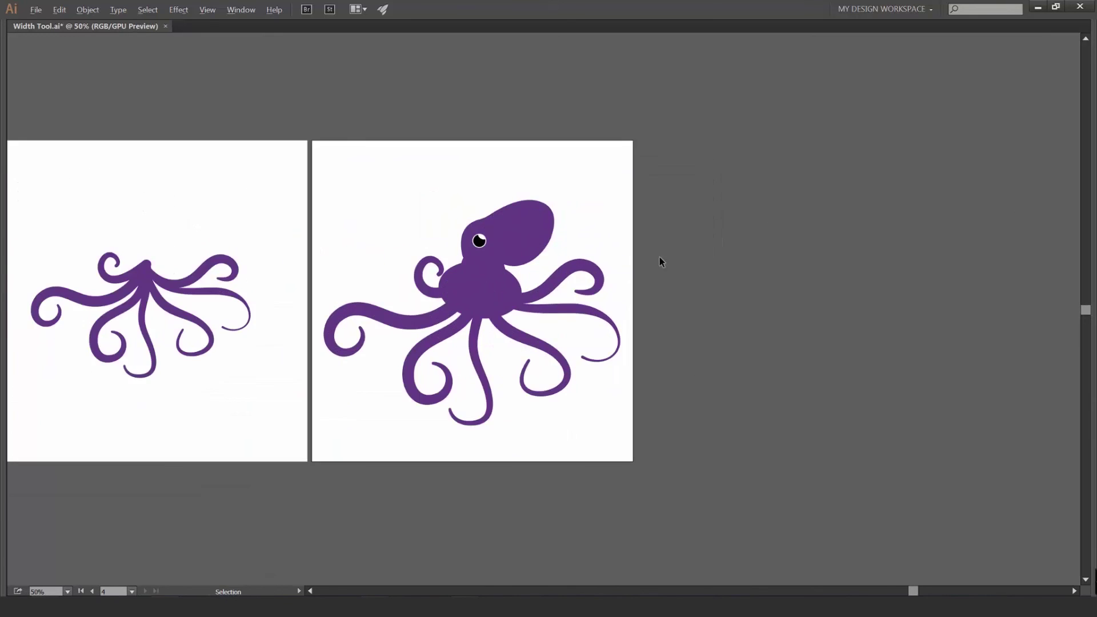
drag(608, 279, 650, 240)
scroll(649, 239, up, 1)
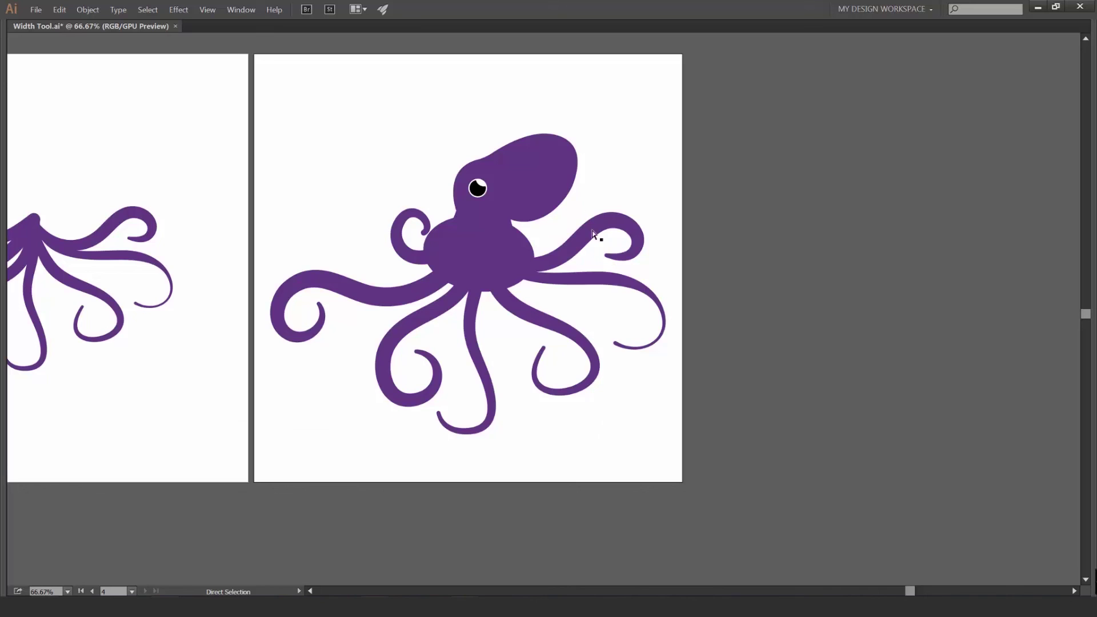
drag(592, 203, 604, 208)
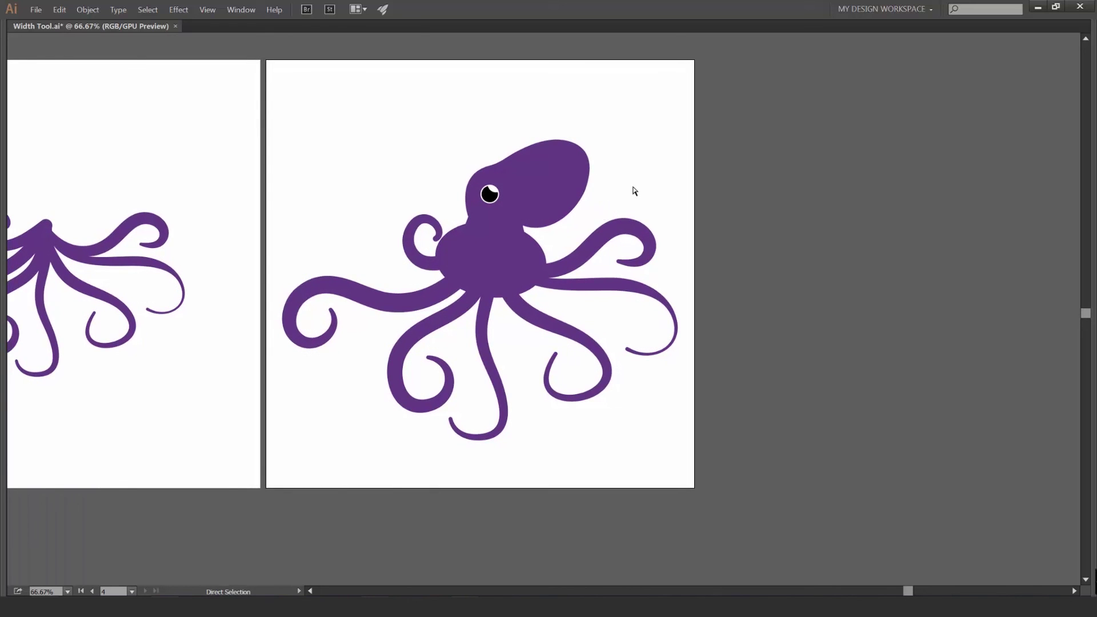